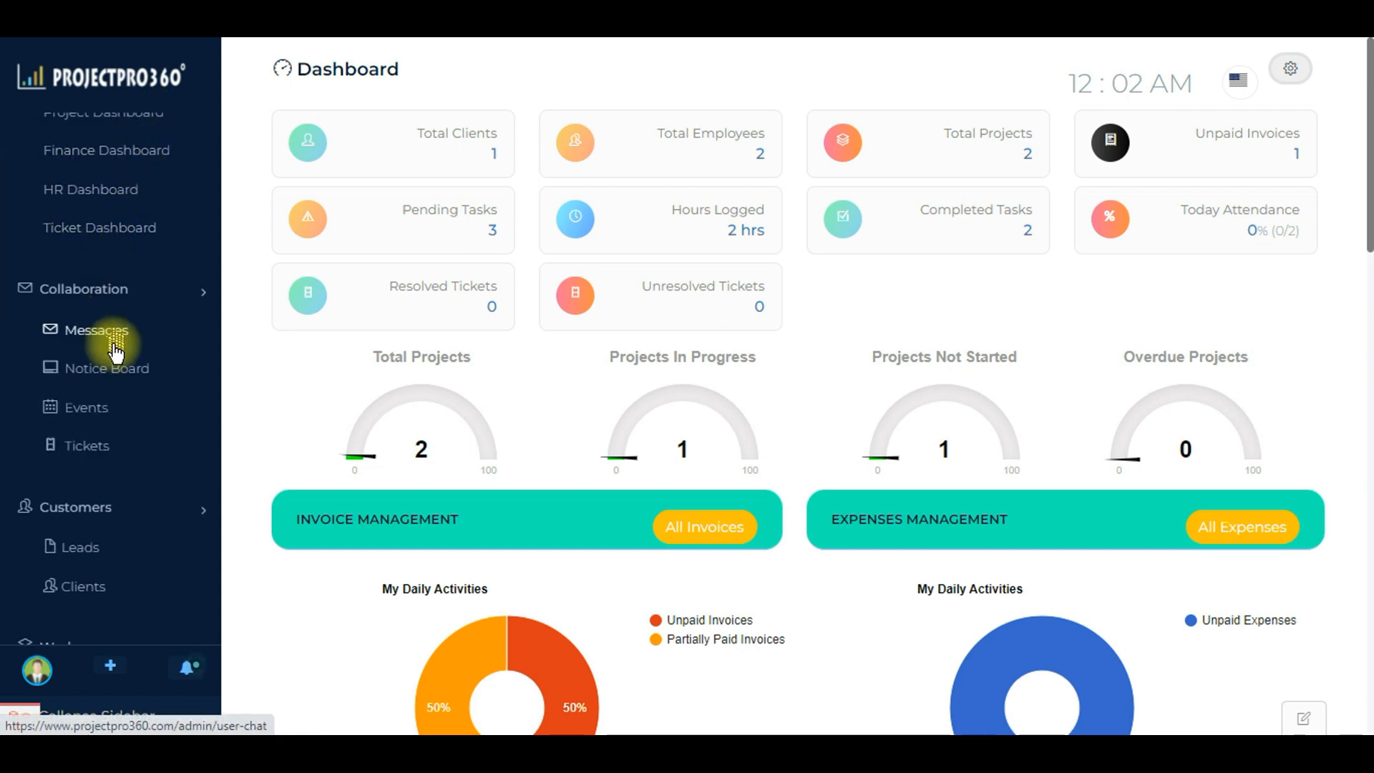
pyautogui.scroll(-4, 114, 365)
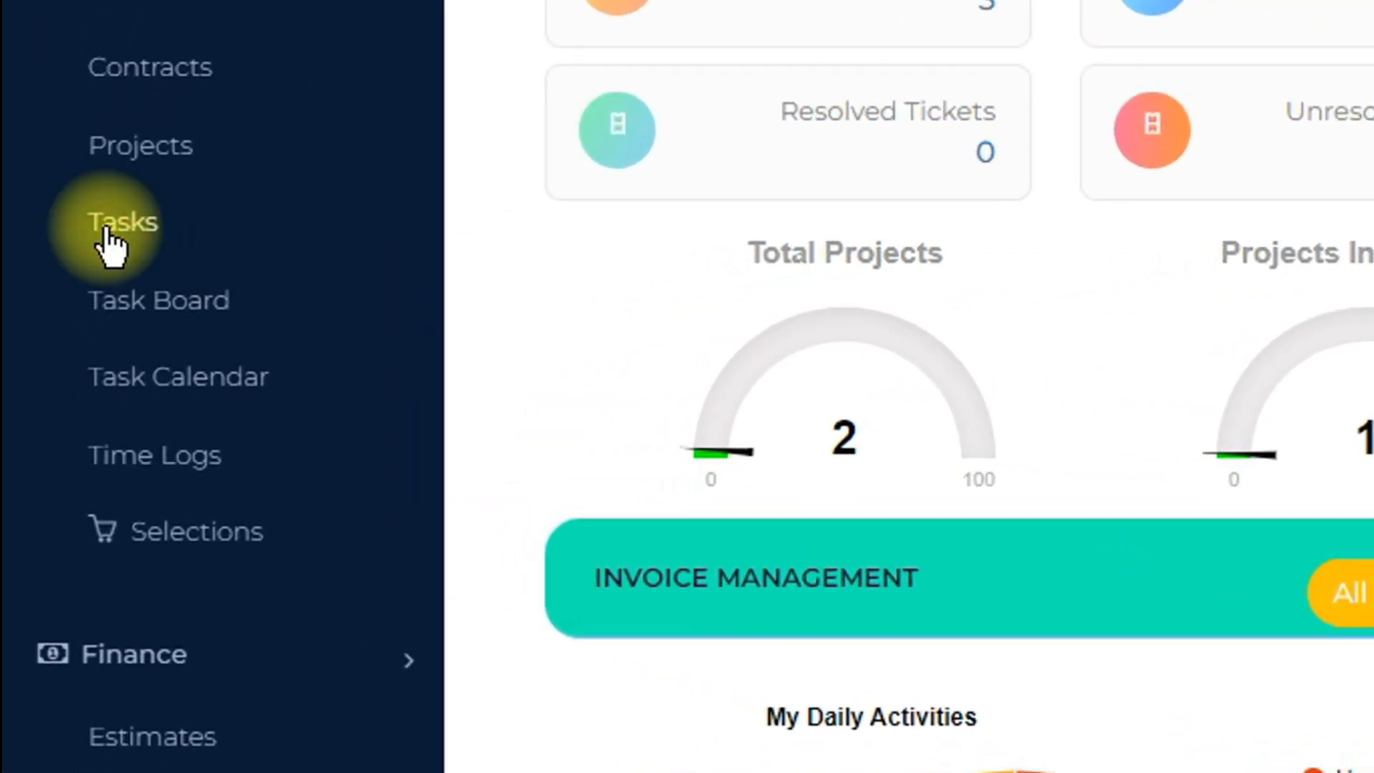
# Step: Open the work task list and start creating a new task
pyautogui.click(109, 247)
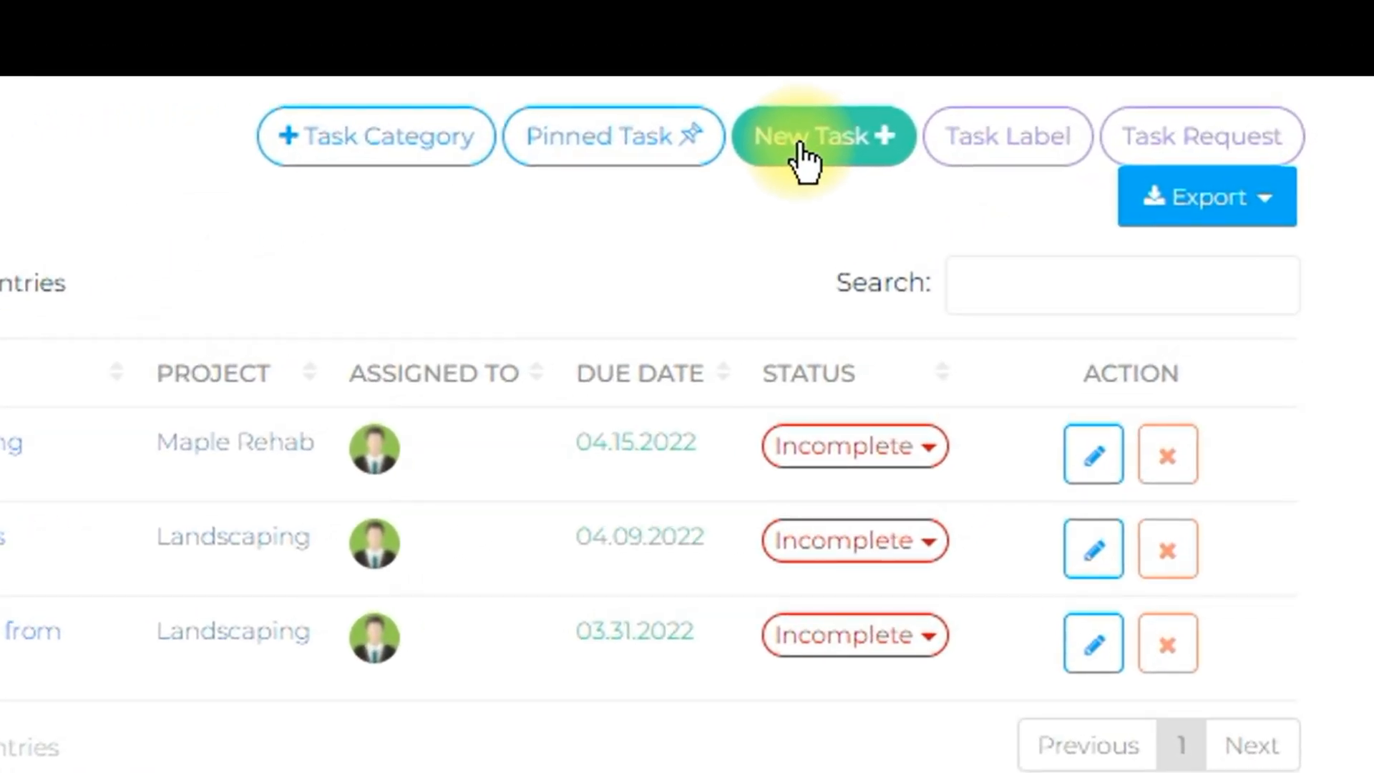
pyautogui.click(805, 147)
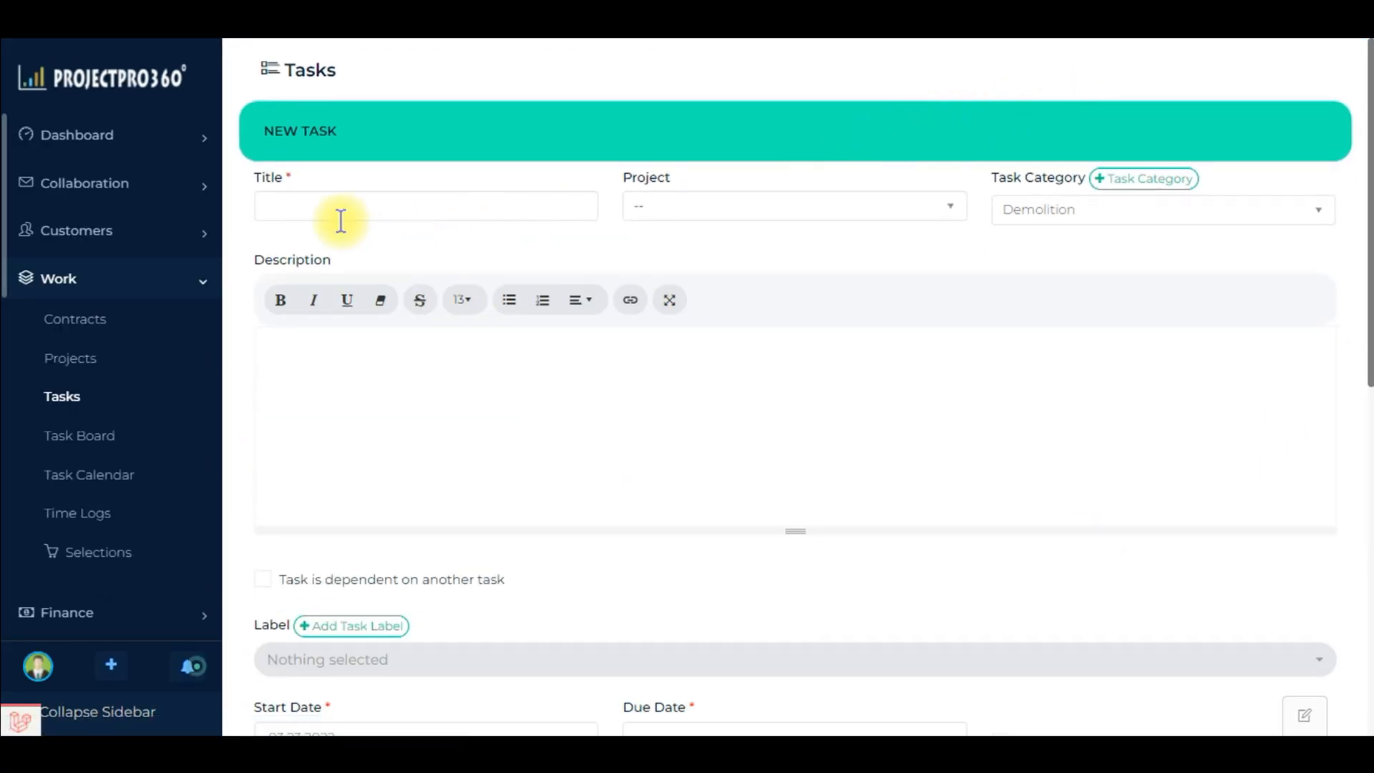
# Step: Enter "Repair Floor Joists" as the new task's title and description, and choose Maple Rehab as its project
pyautogui.click(348, 193)
pyautogui.write('Repair Floor Joists')
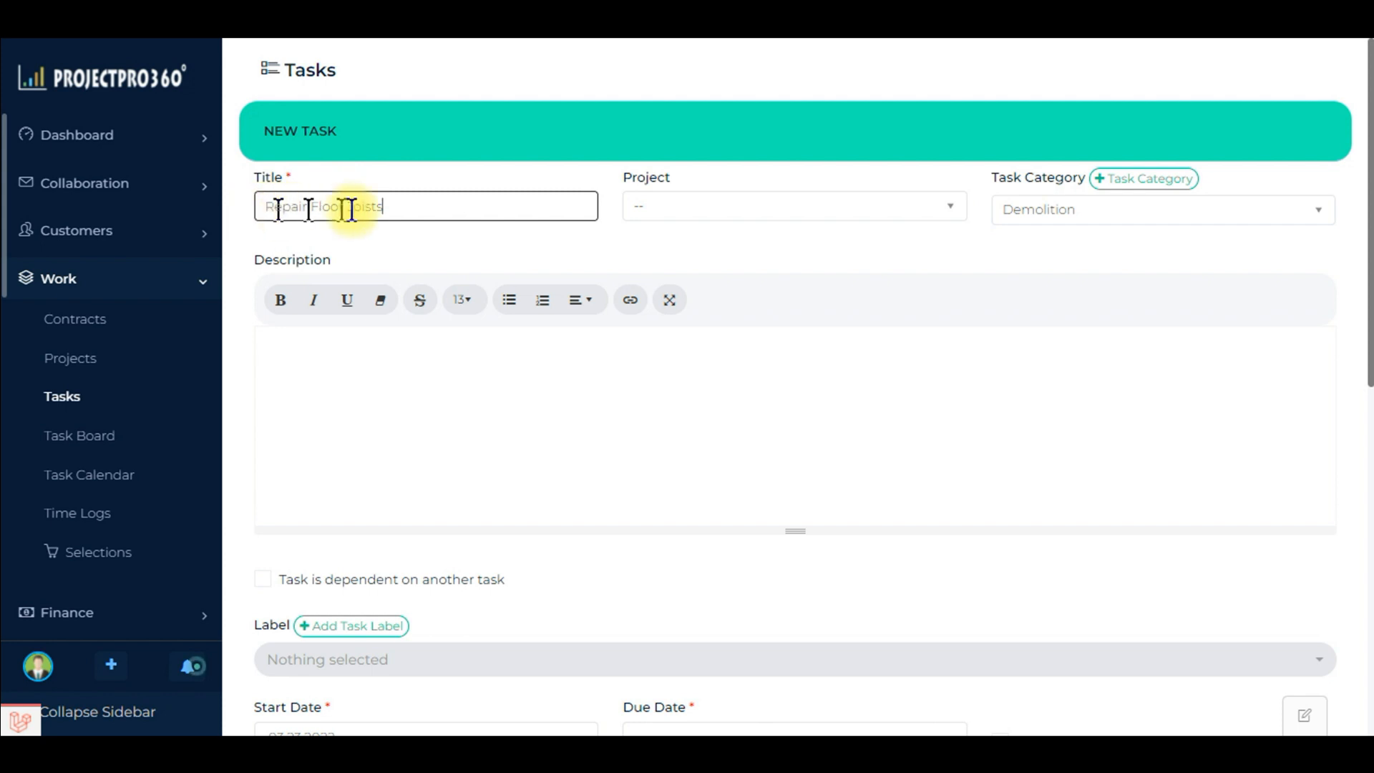
pyautogui.click(798, 207)
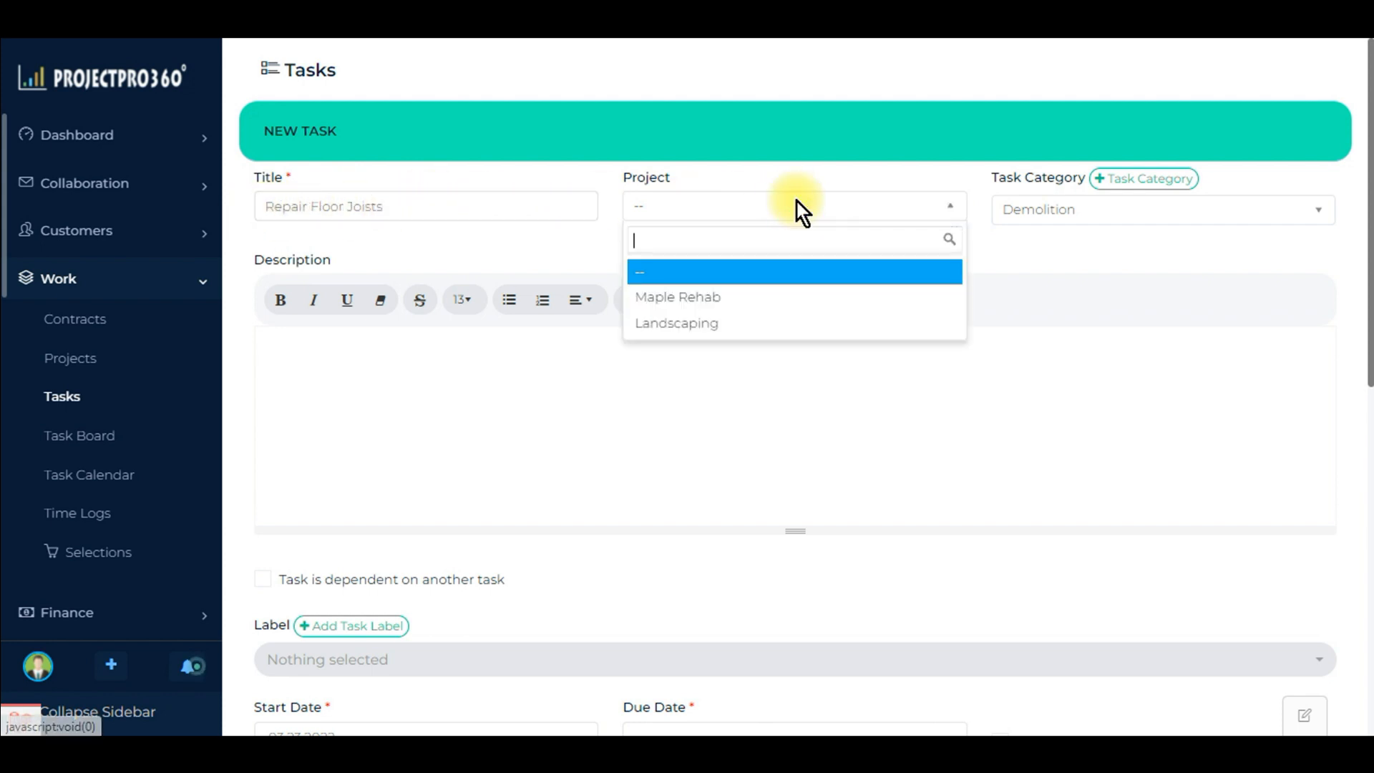
pyautogui.click(663, 297)
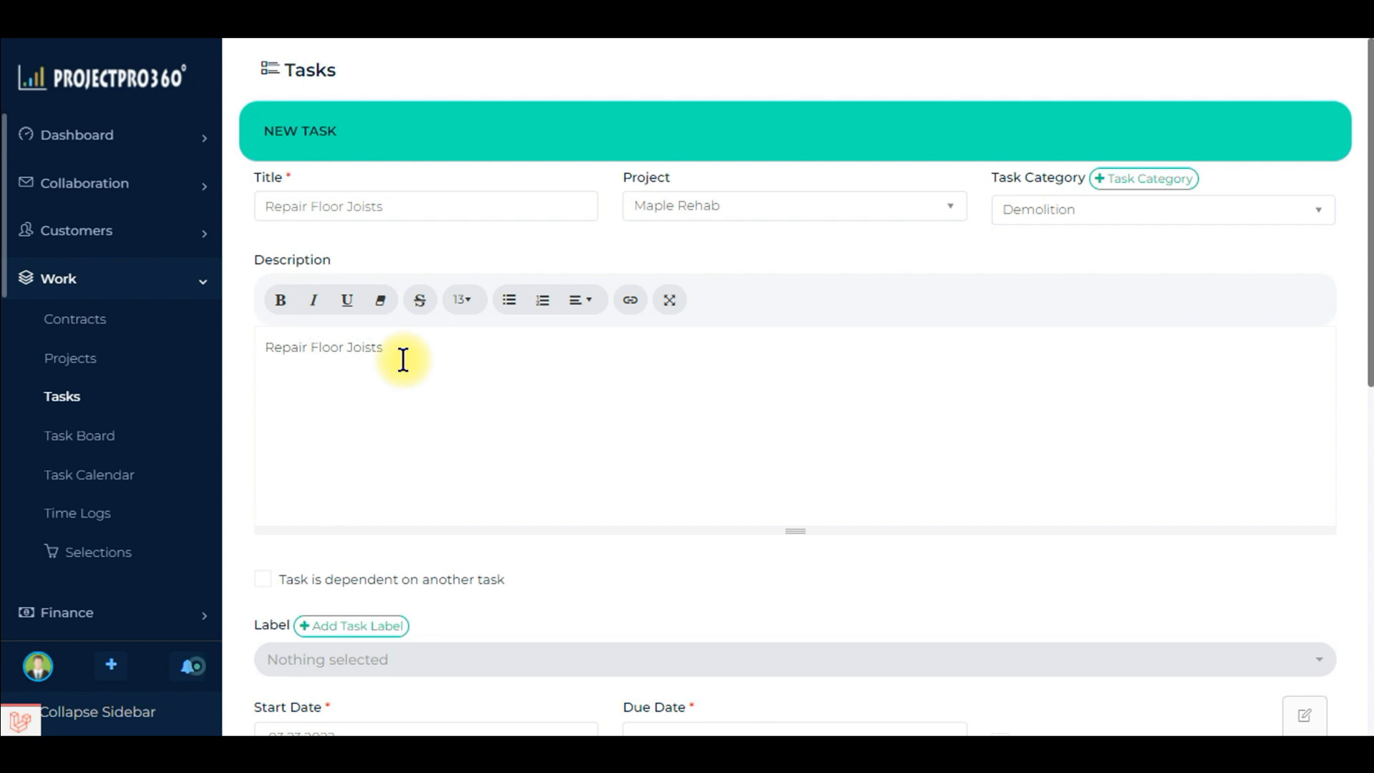
# Step: Mark the task as dependent on another task and choose Remove Flooring as the dependent task
pyautogui.scroll(-2, 392, 491)
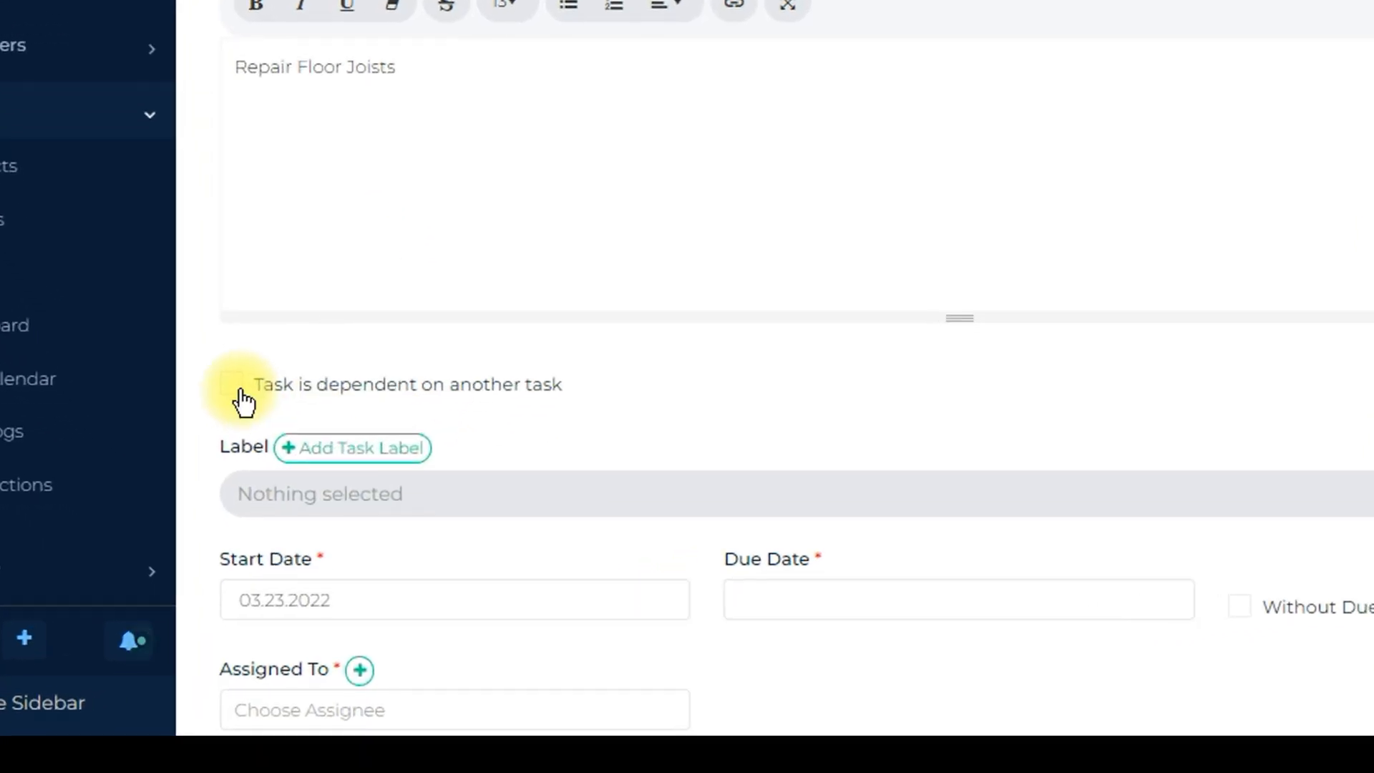
pyautogui.click(241, 392)
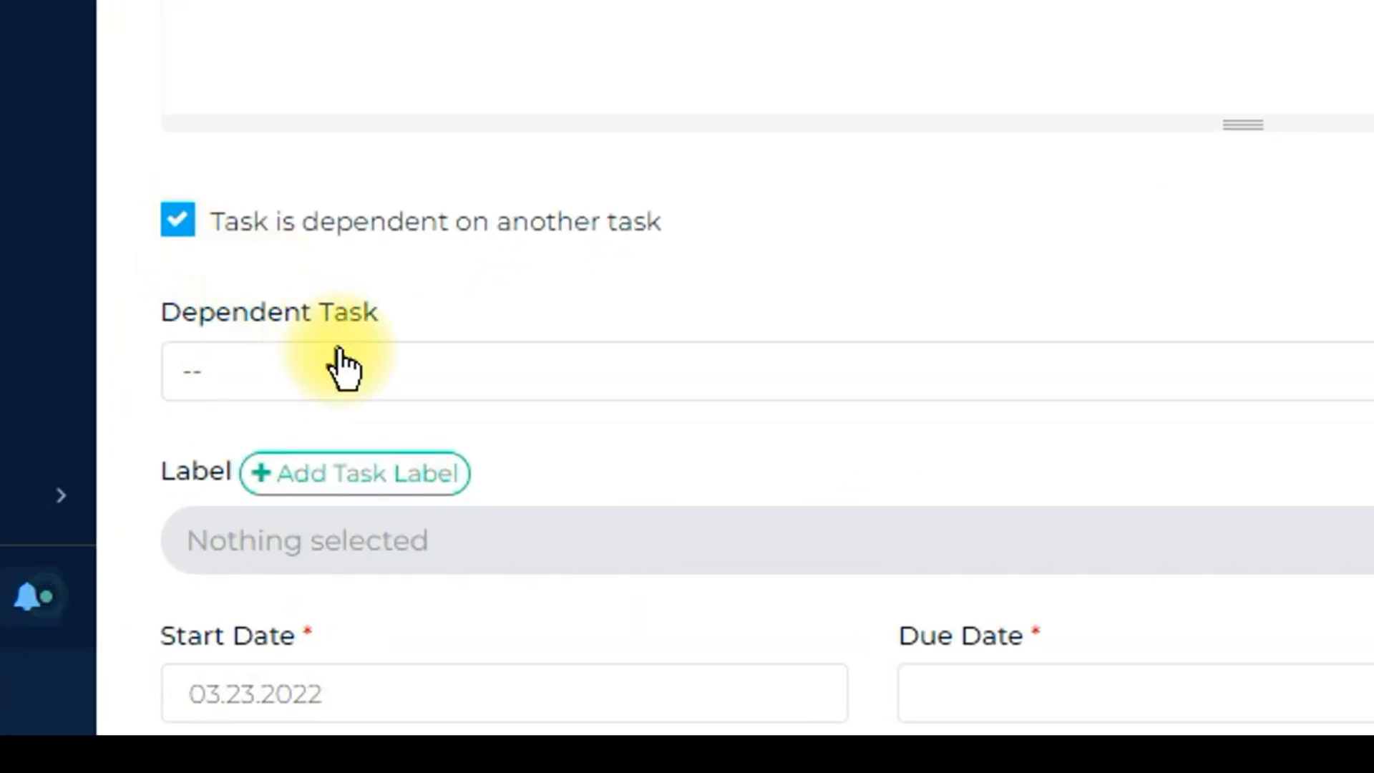
pyautogui.click(342, 364)
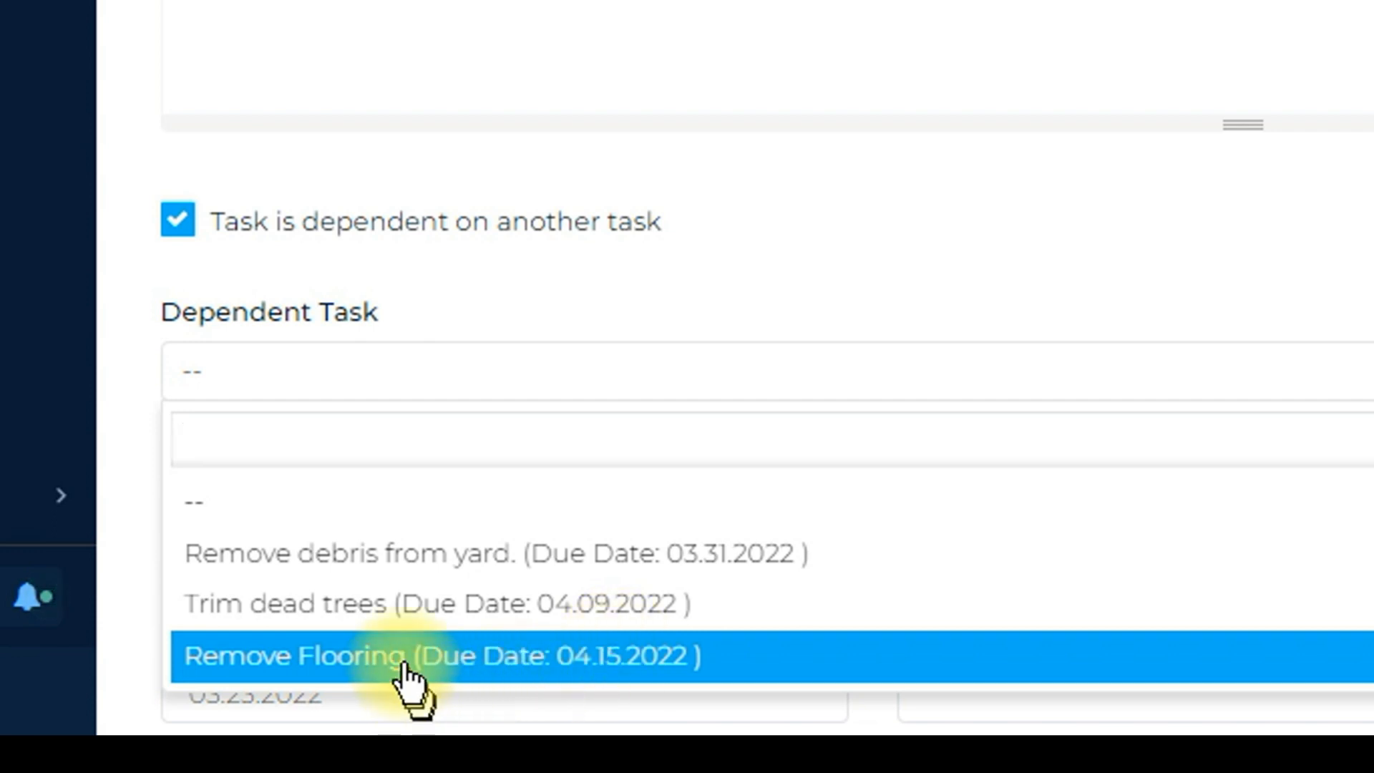
pyautogui.click(365, 669)
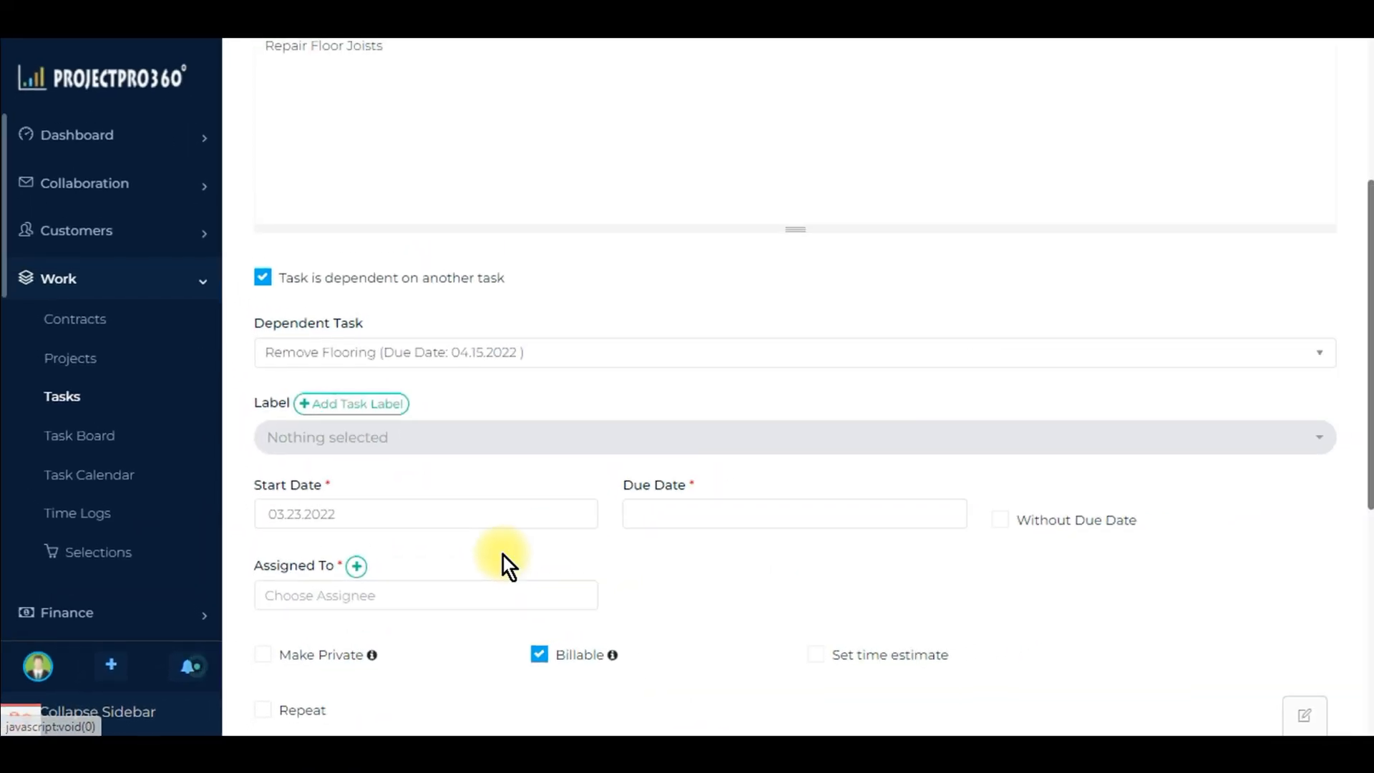
# Step: Set the task's due date to 04.02.2022
pyautogui.click(665, 512)
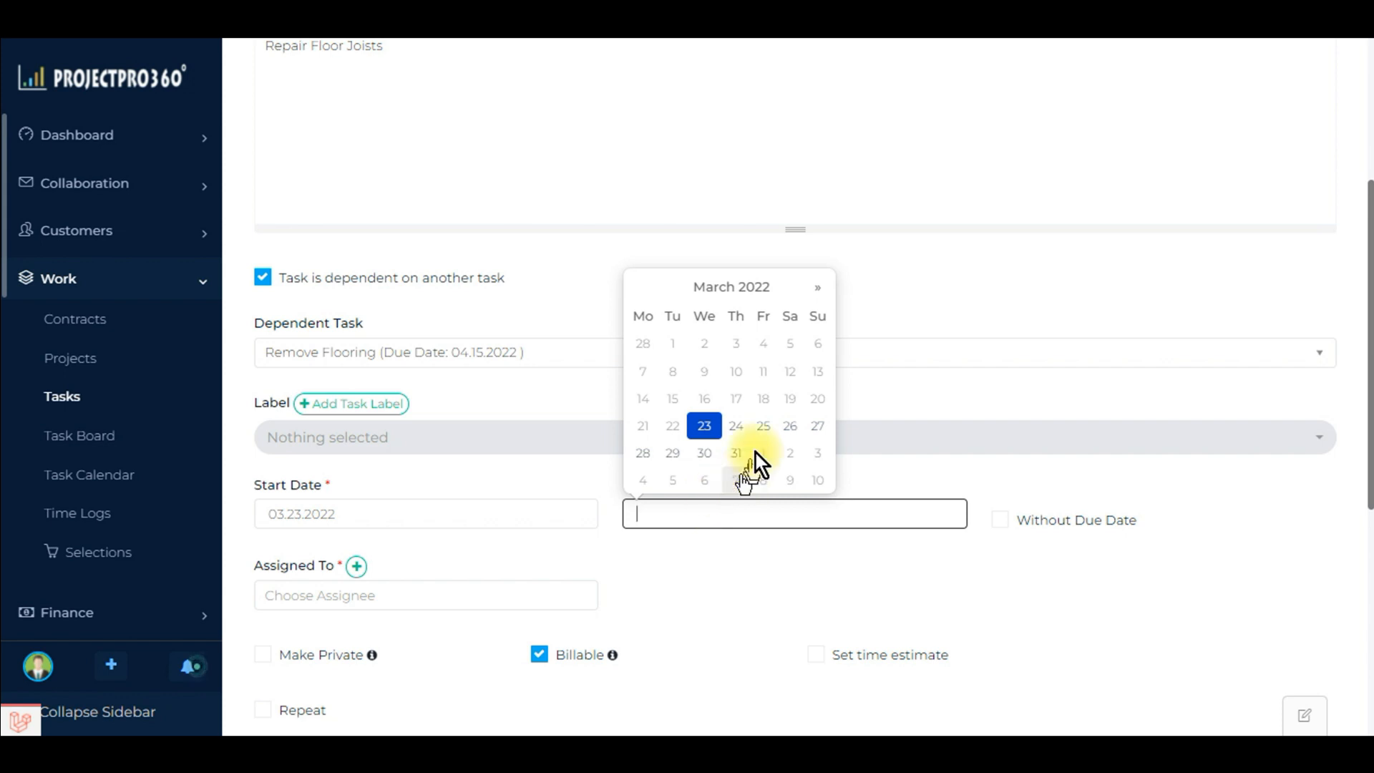
pyautogui.click(815, 295)
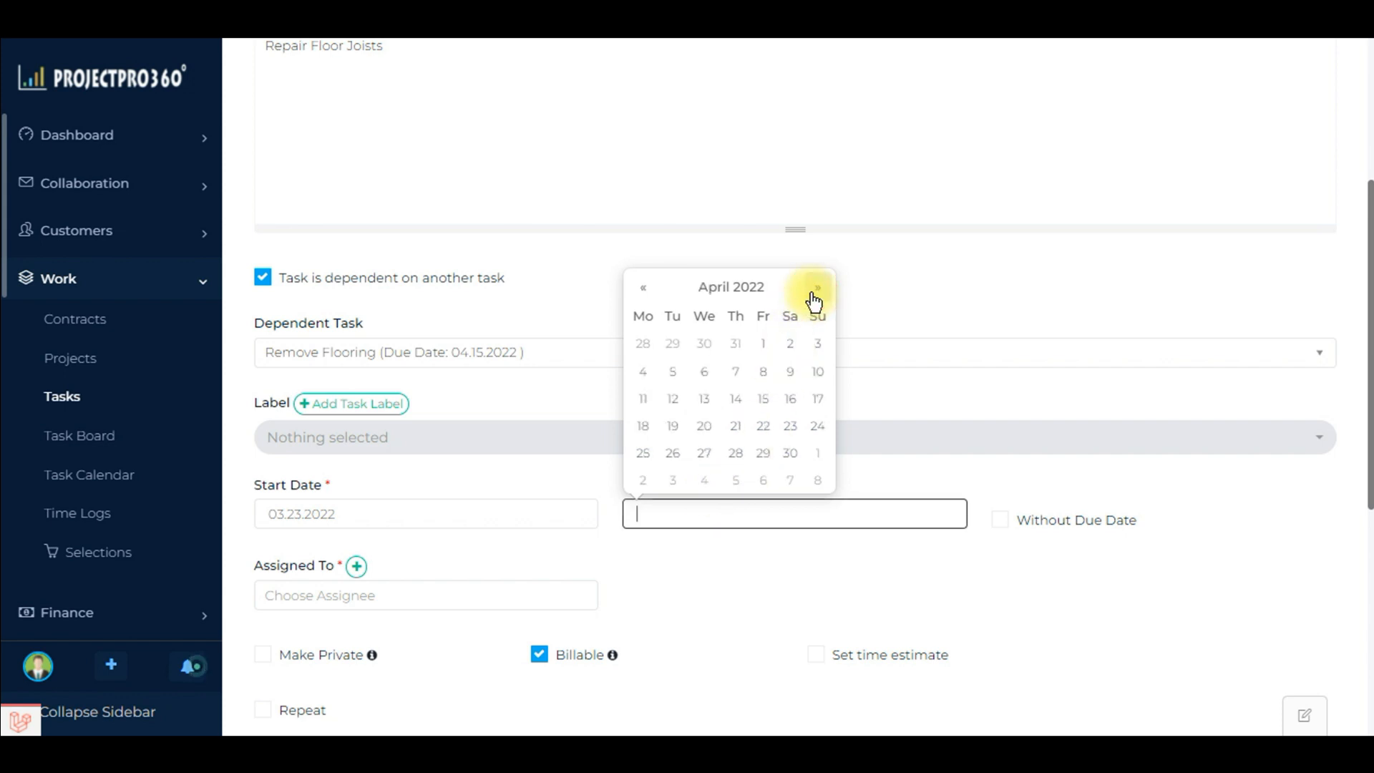
pyautogui.click(790, 345)
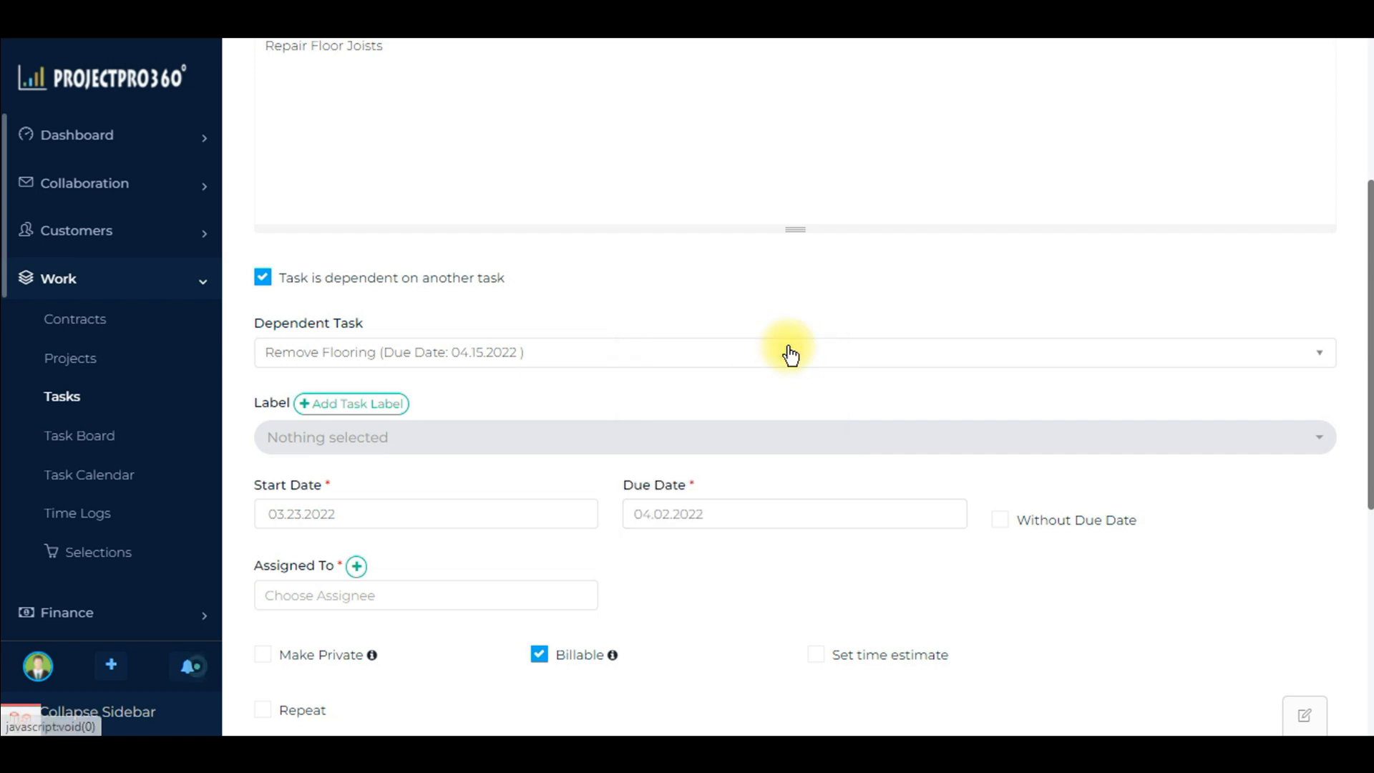
# Step: Assign the task to the employee listed after Admin
pyautogui.scroll(-1, 568, 568)
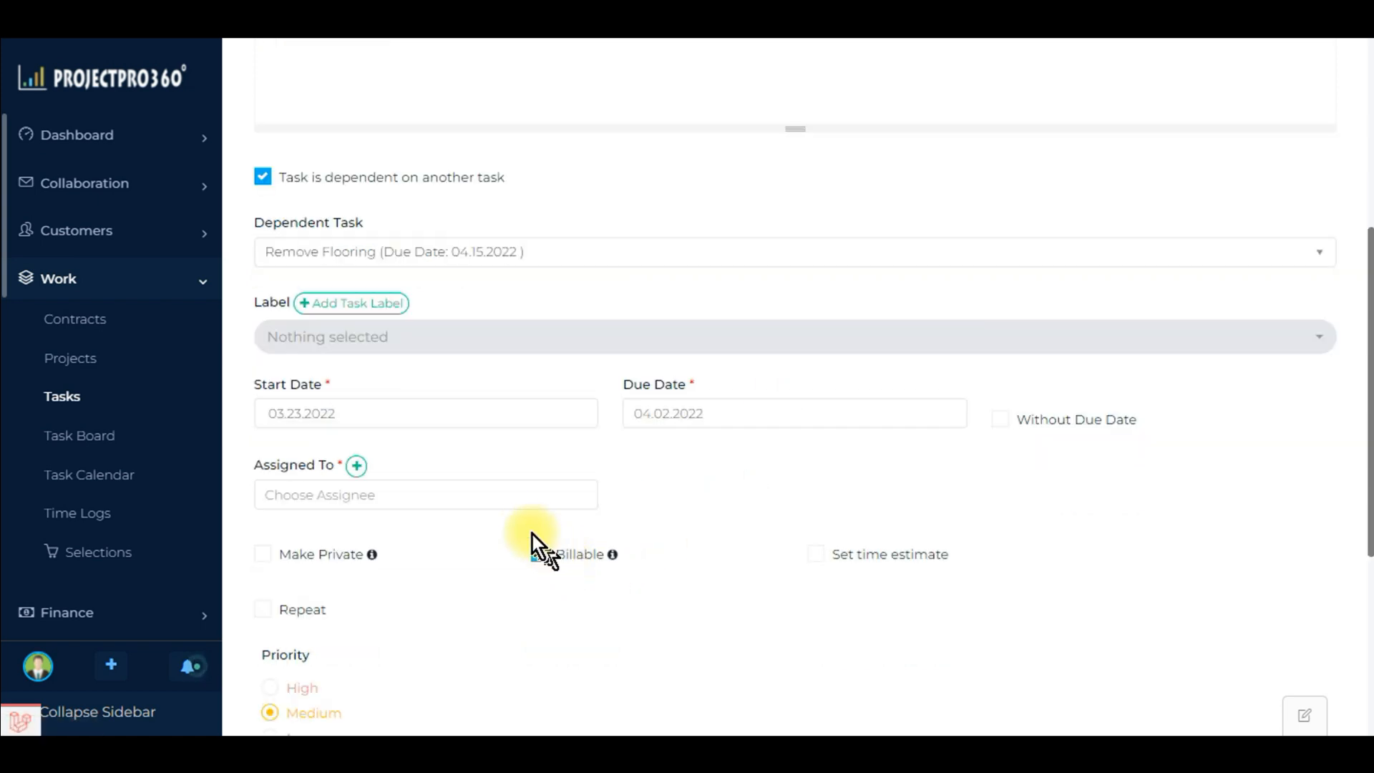
pyautogui.click(494, 496)
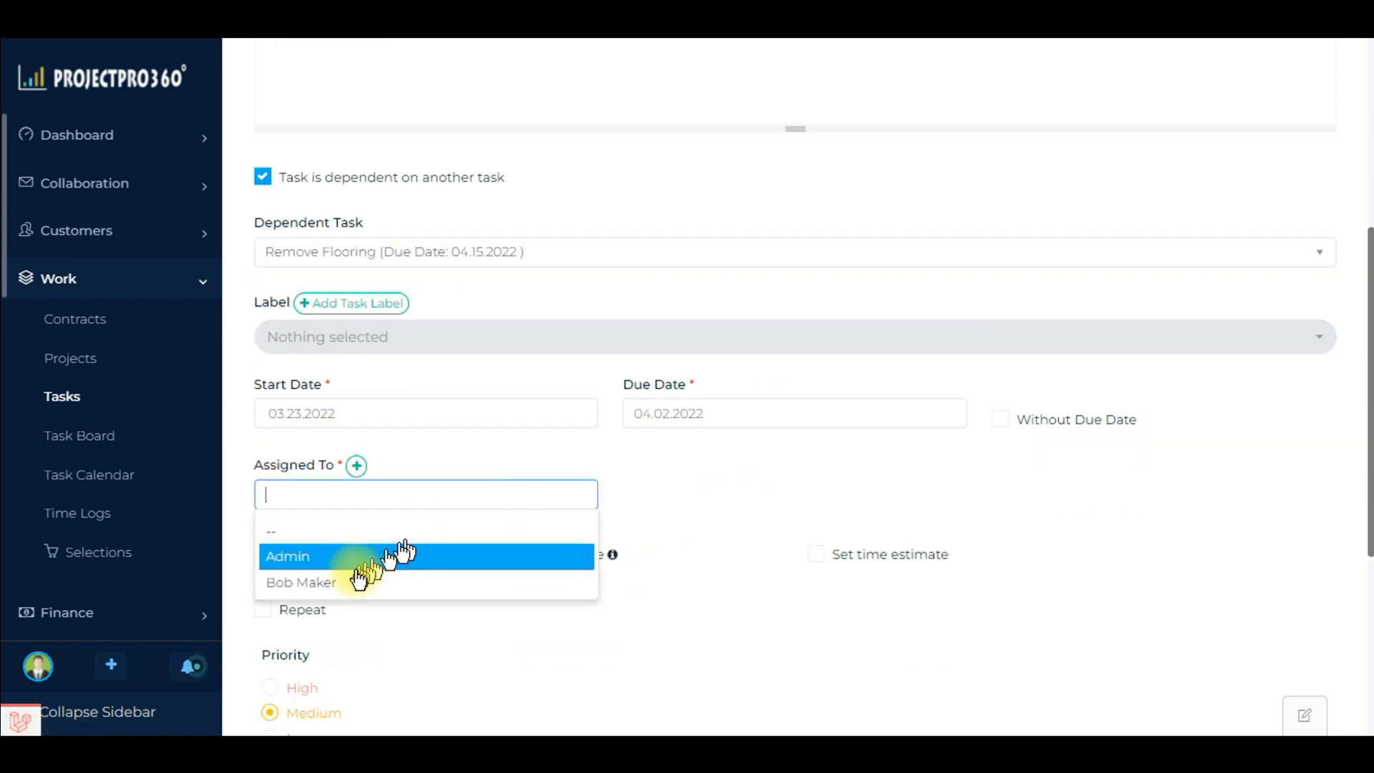
pyautogui.click(331, 584)
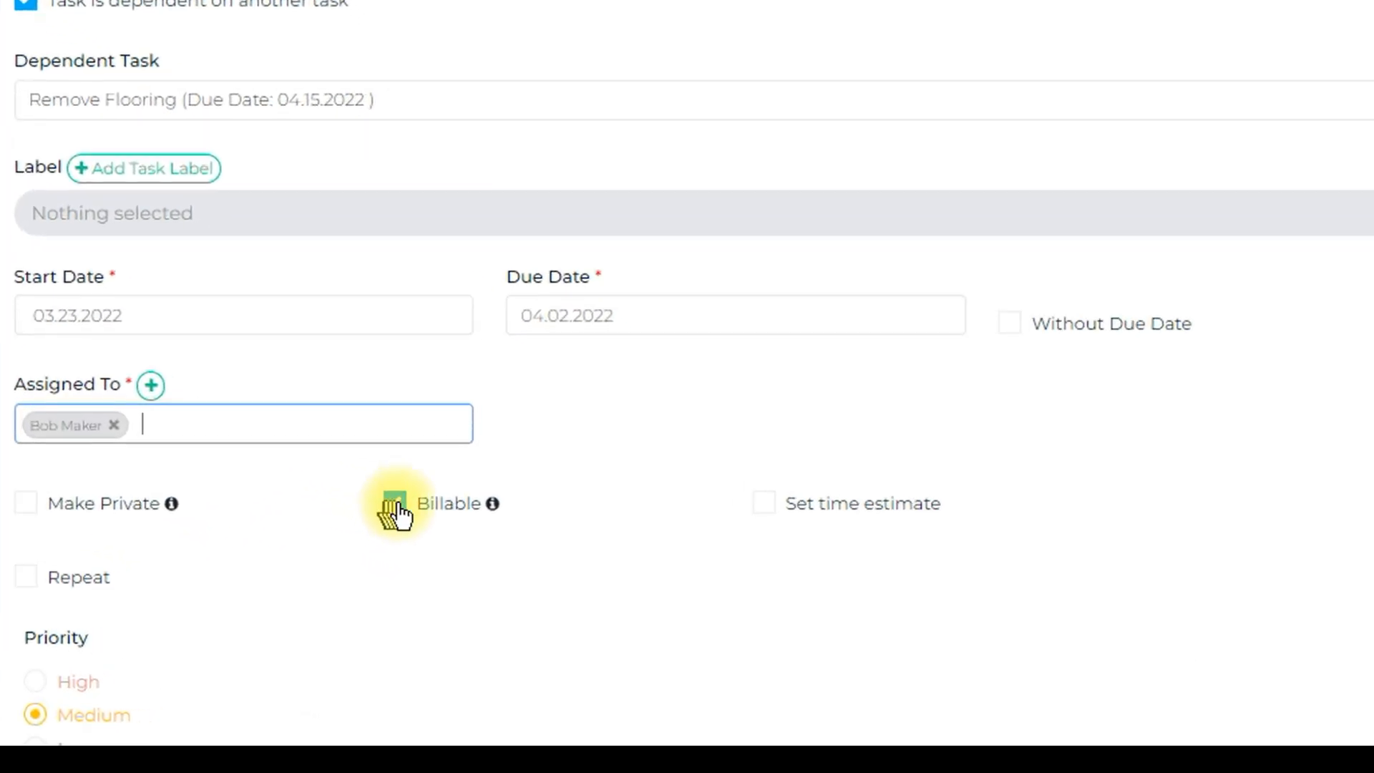
# Step: Check the Billable option's explanation and set the task's time estimate to 4 hrs
pyautogui.moveTo(313, 427)
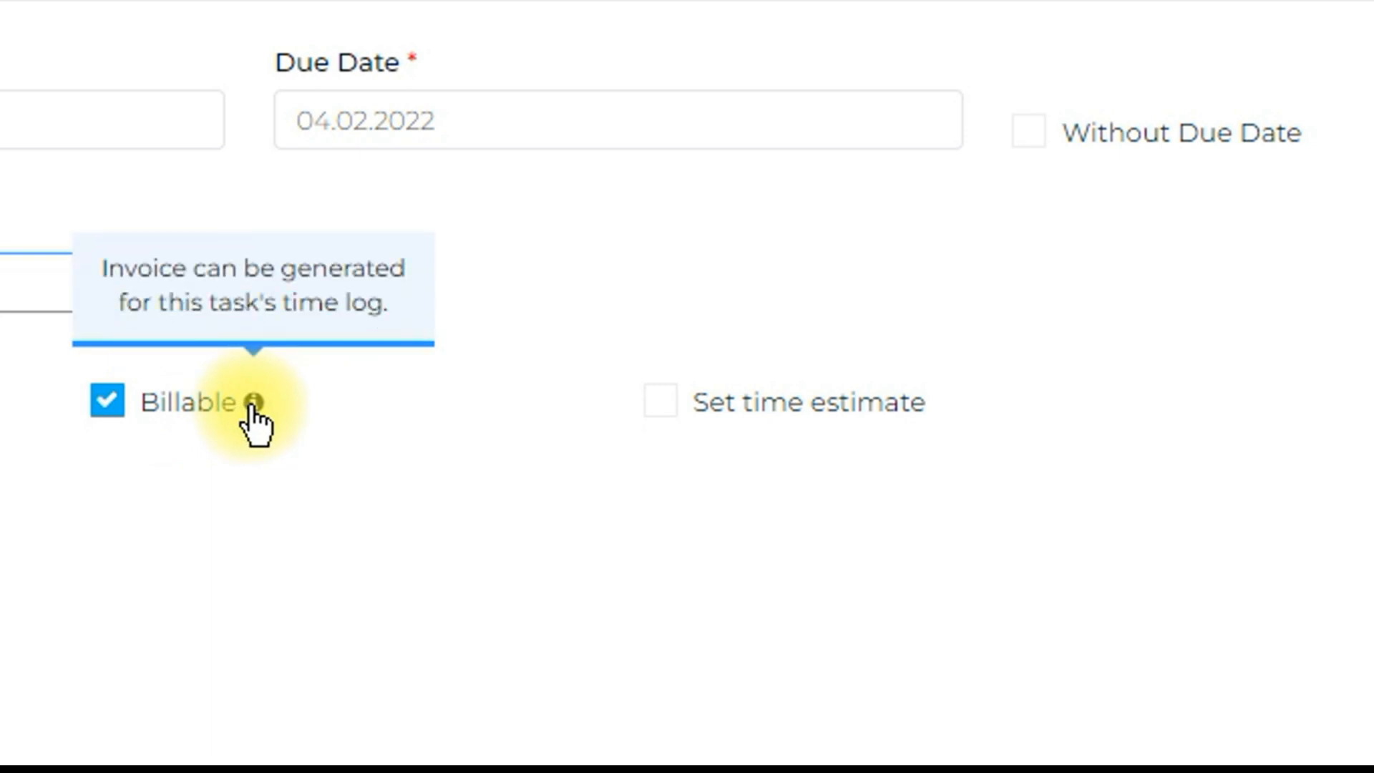
pyautogui.click(670, 412)
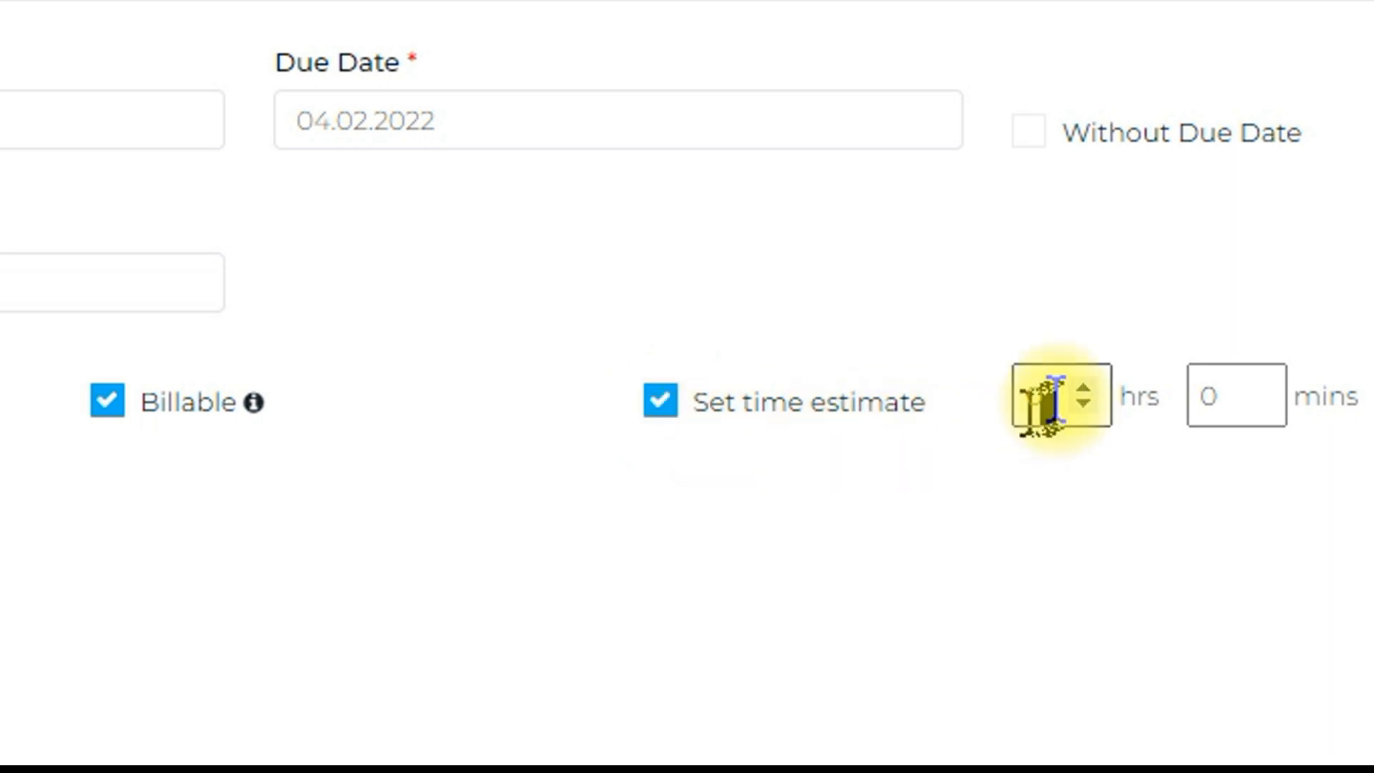
pyautogui.click(1082, 387)
pyautogui.click(1082, 387)
pyautogui.click(1081, 386)
pyautogui.click(1080, 386)
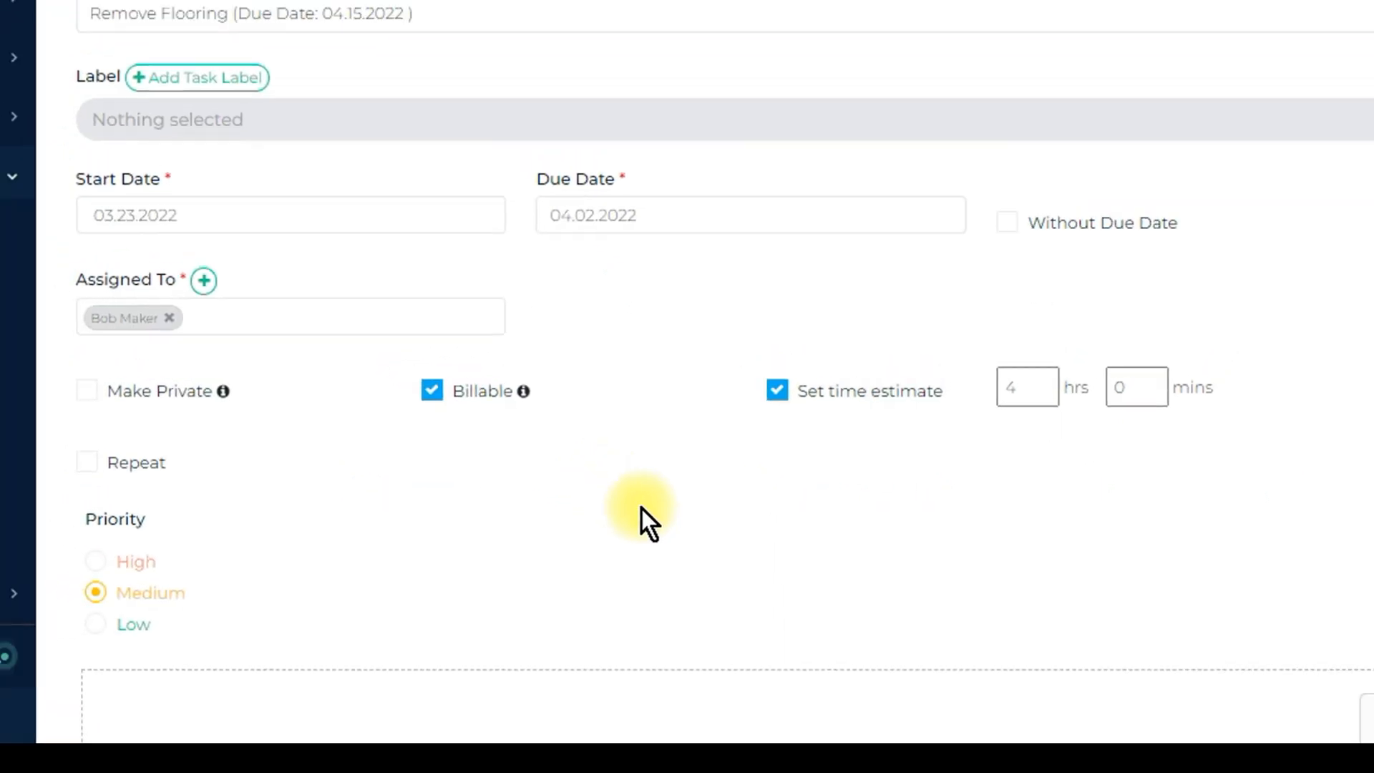
# Step: Set the task's start date to 04.16.2022, after the dependent task's end date
pyautogui.scroll(-1, 647, 716)
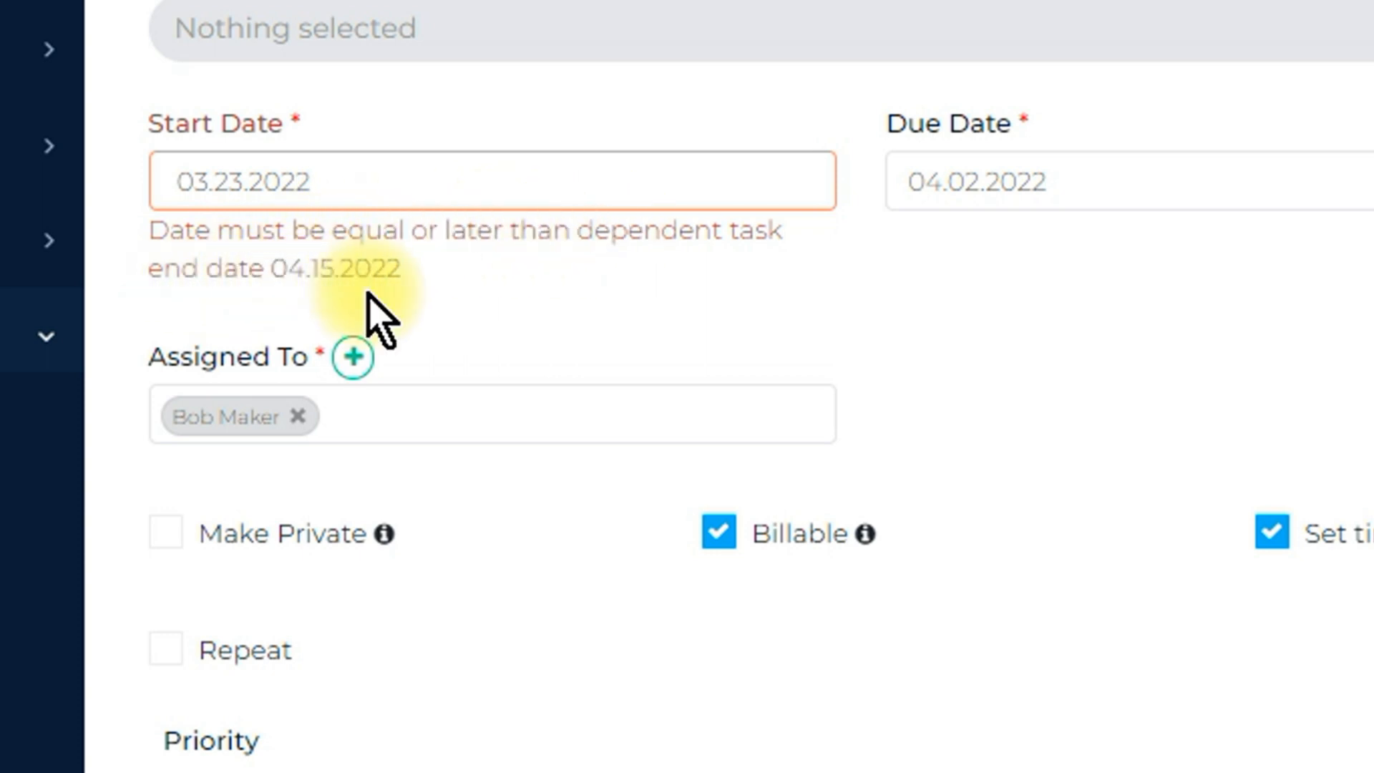
pyautogui.scroll(-4, 443, 301)
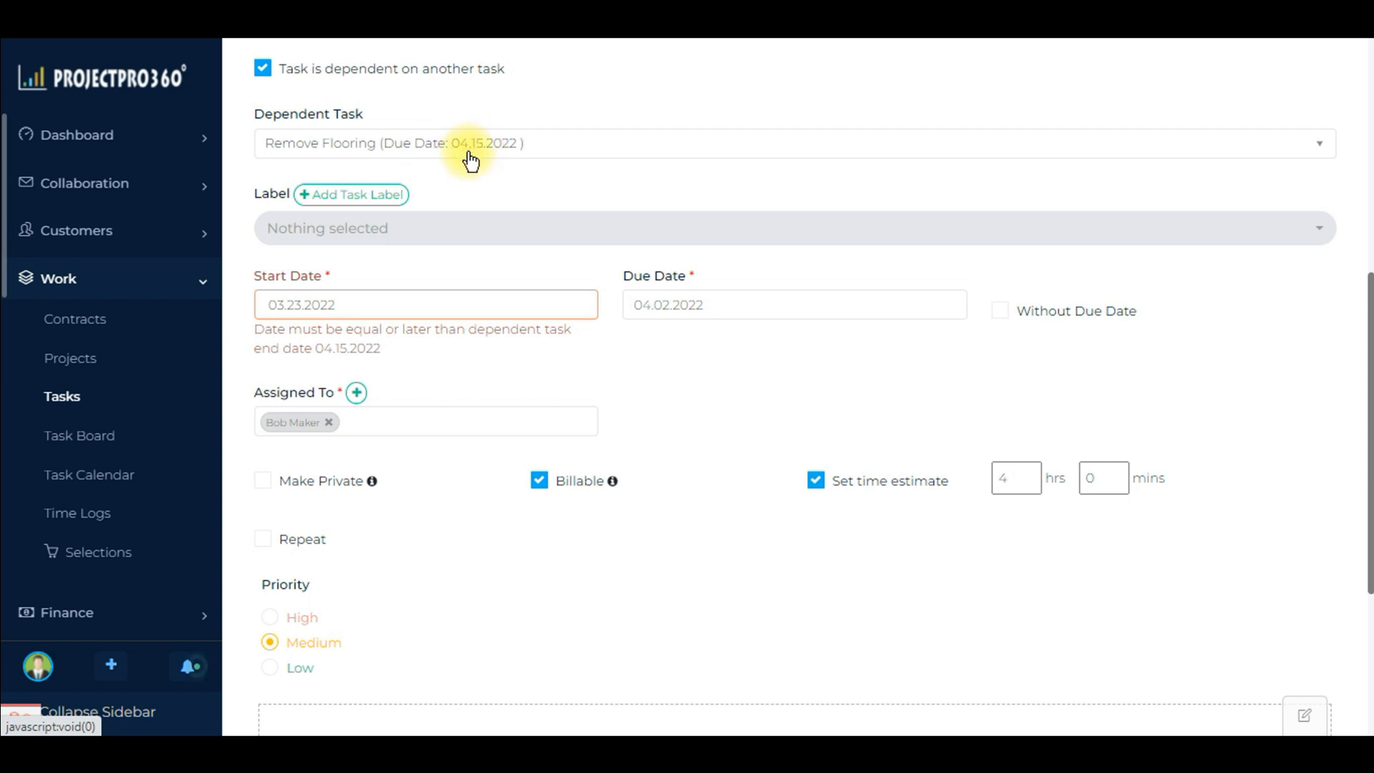
pyautogui.click(428, 304)
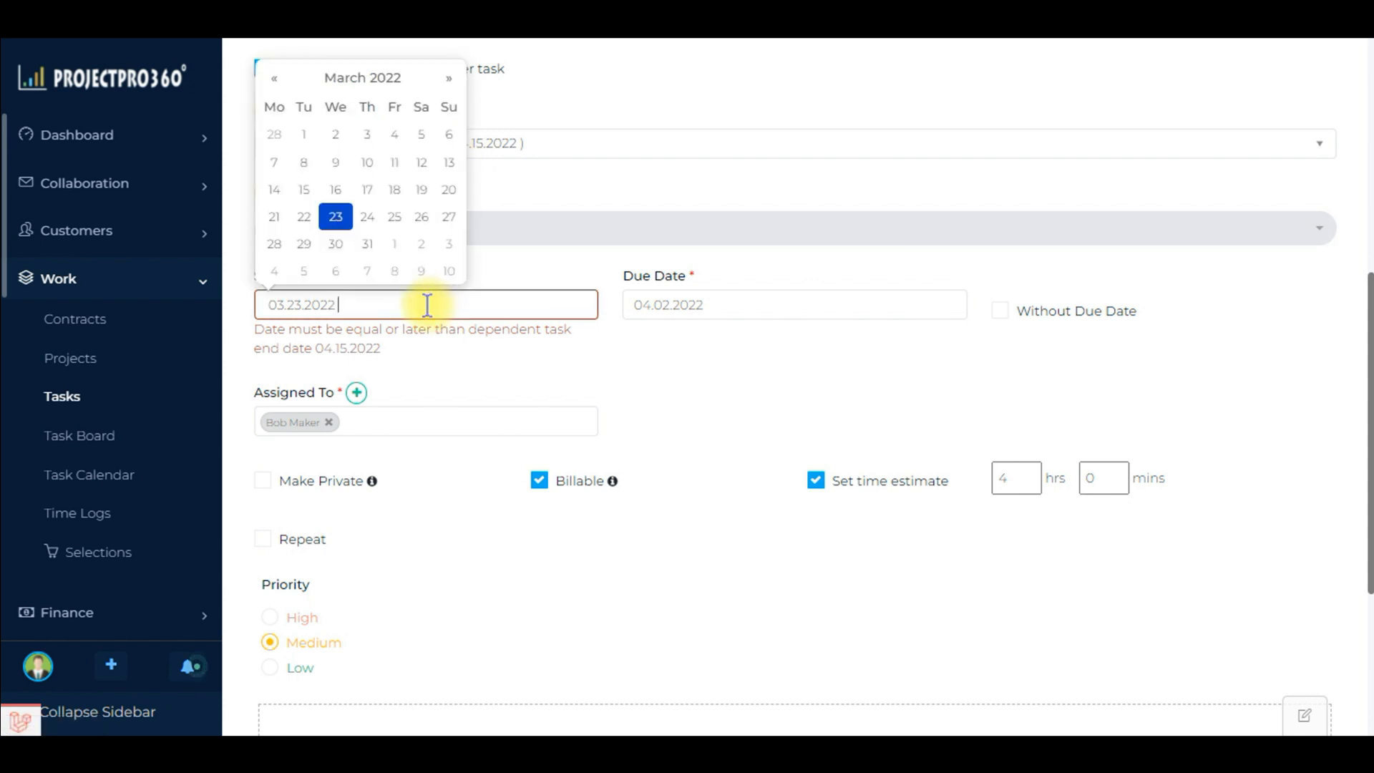
pyautogui.click(450, 79)
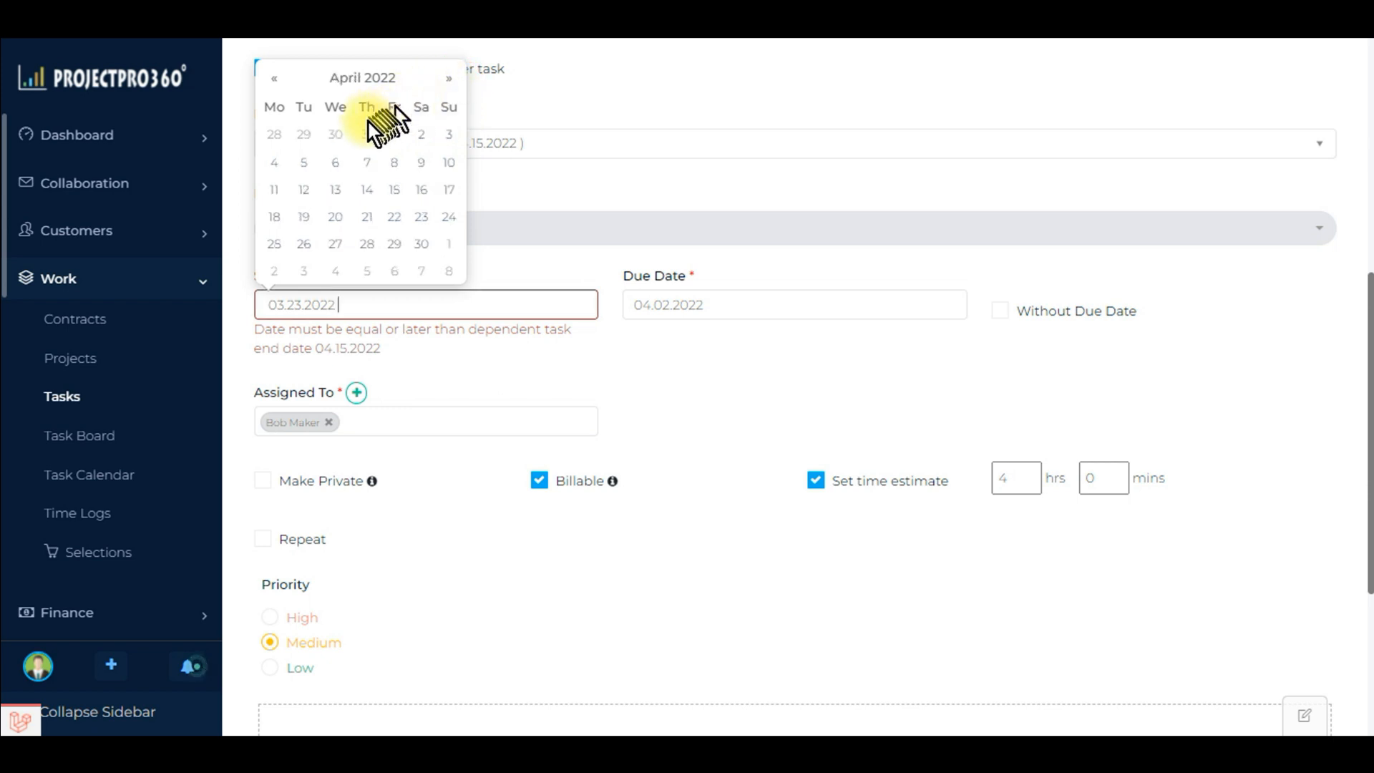
pyautogui.click(423, 192)
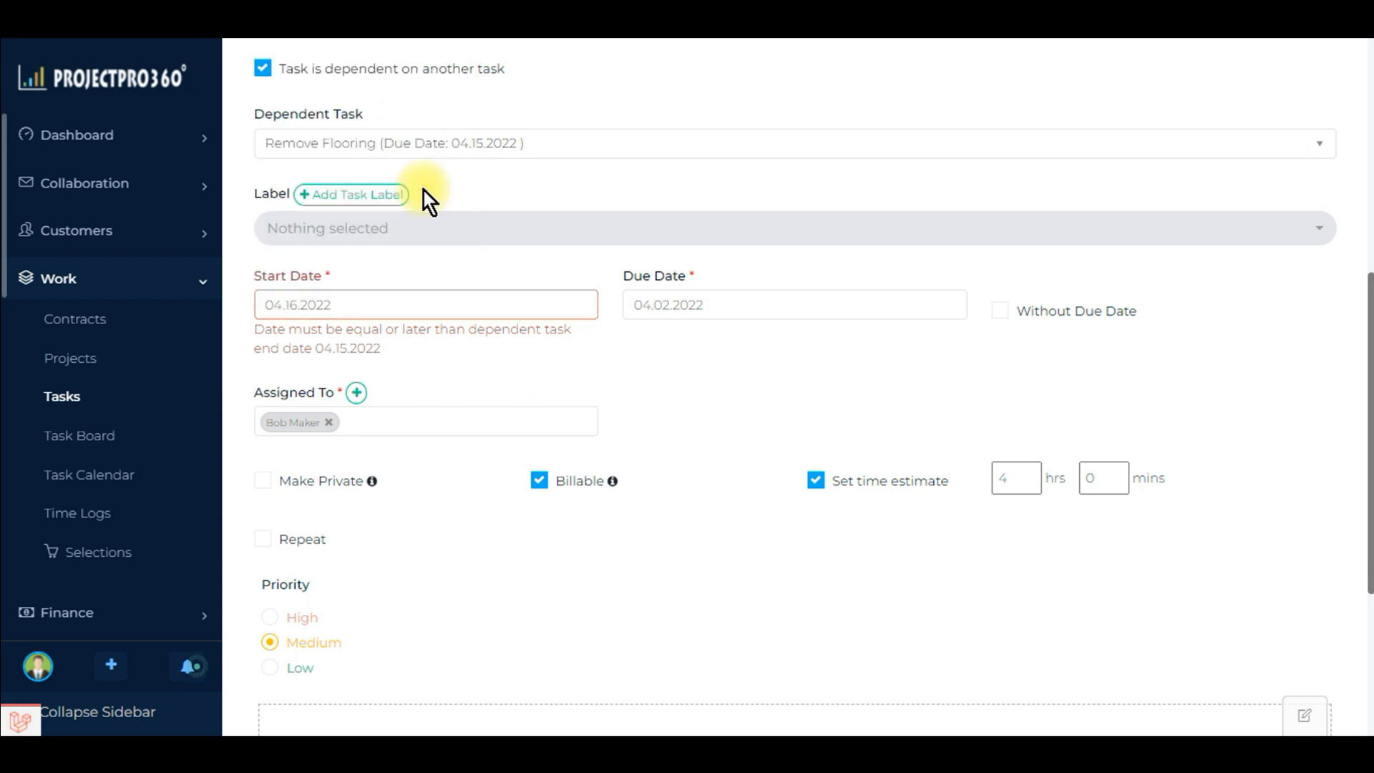
# Step: Set the task's due date to 04.30.2022 and save the new task
pyautogui.click(791, 303)
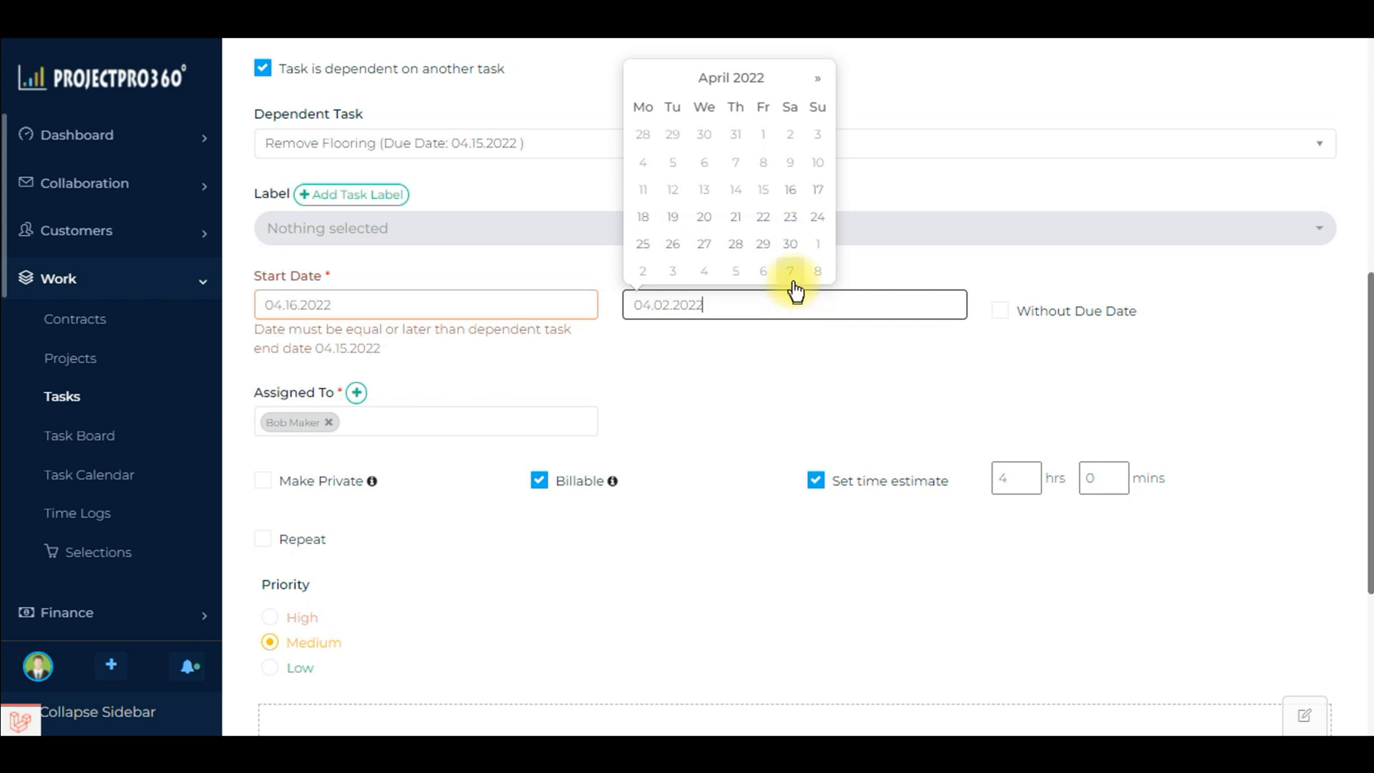
pyautogui.click(789, 244)
pyautogui.scroll(-5, 676, 333)
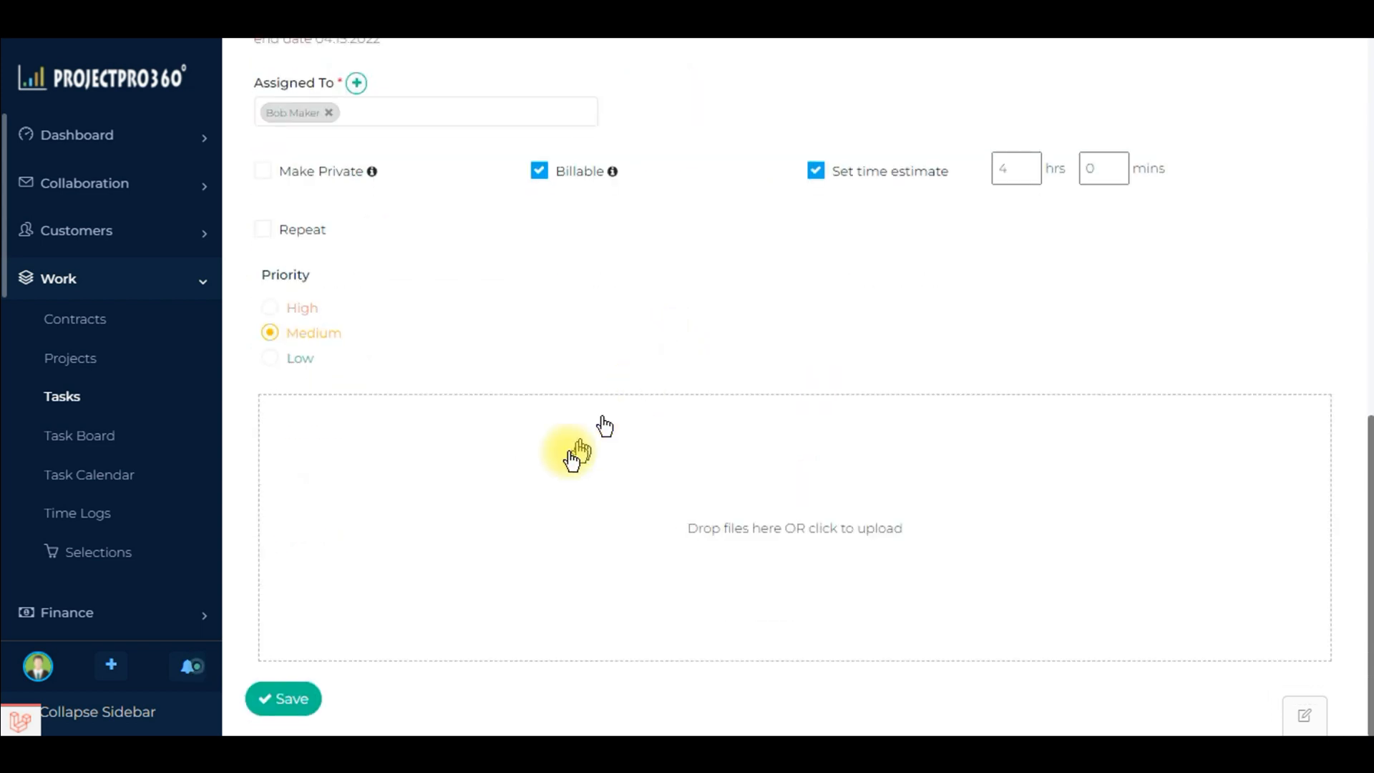
pyautogui.click(285, 704)
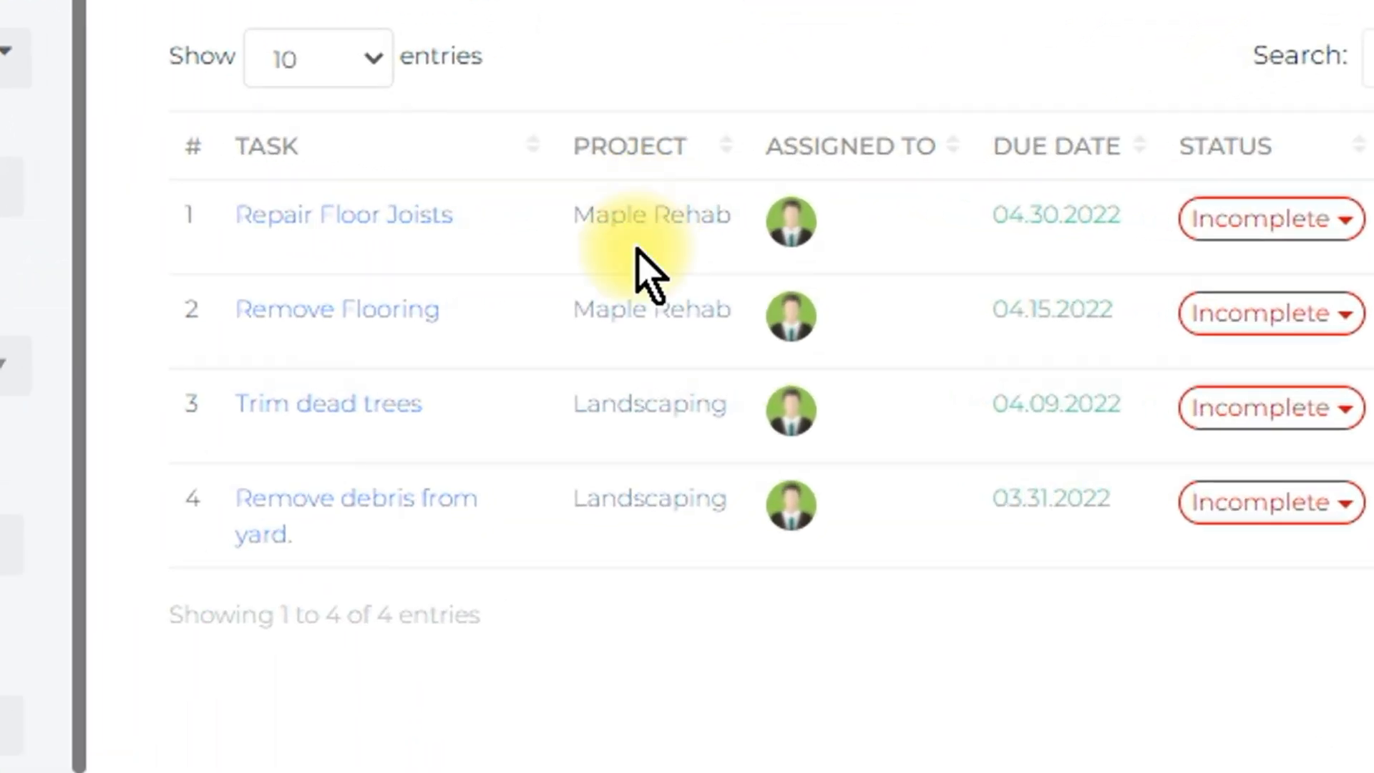
# Step: Open the Maple Rehab project from the Repair Floor Joists task and display its Gantt chart
pyautogui.click(644, 218)
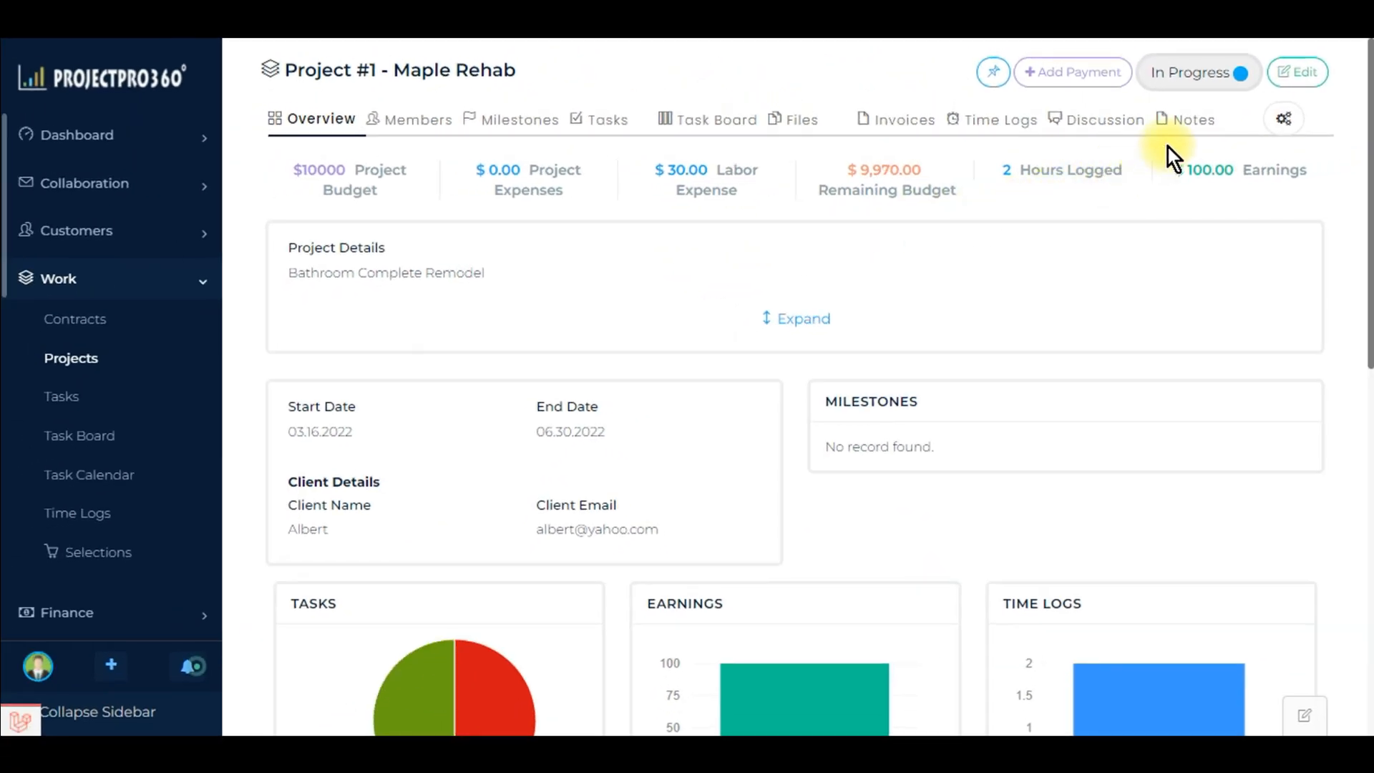
pyautogui.click(1284, 119)
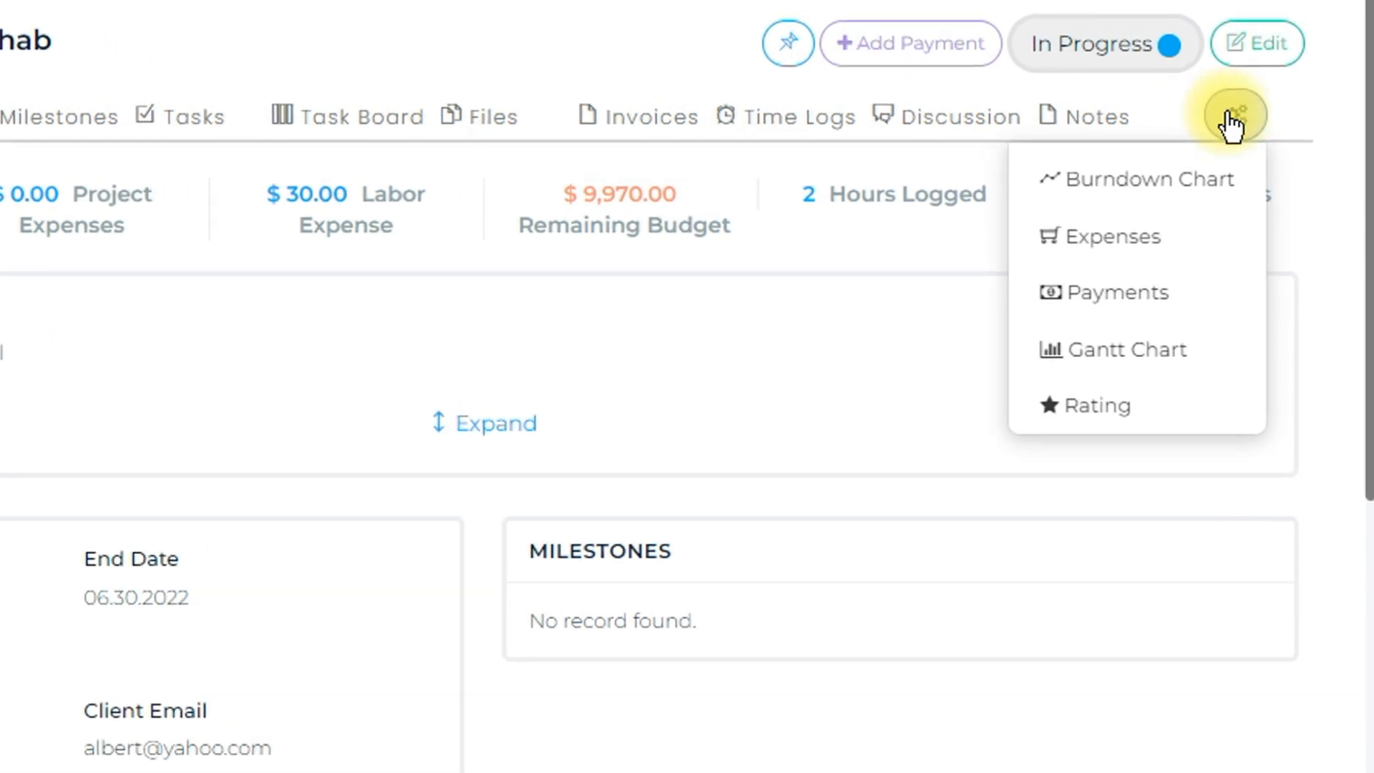
pyautogui.click(1145, 349)
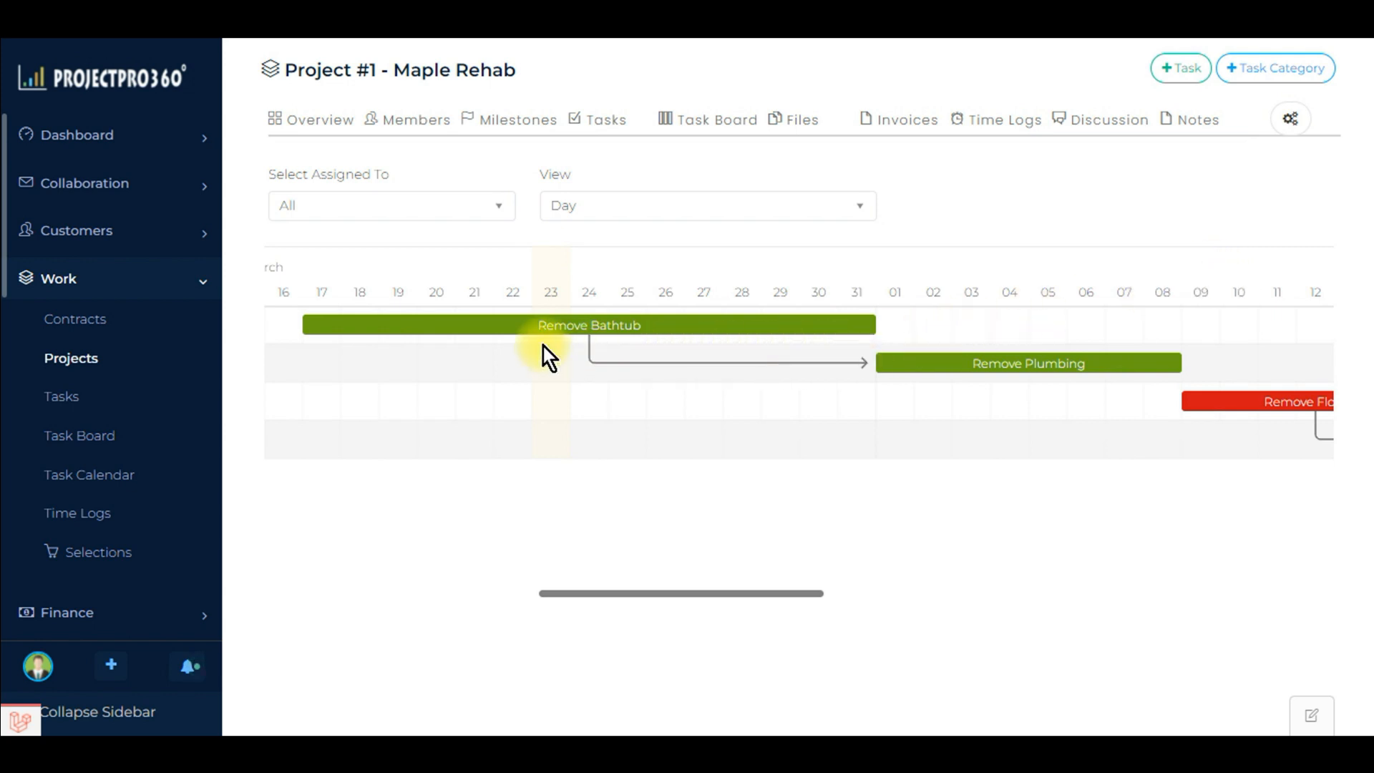
# Step: Examine the date ranges and dependency links of the project's tasks along the Gantt timeline, from Remove Bathtub to Repair Floor Joists
pyautogui.moveTo(552, 337)
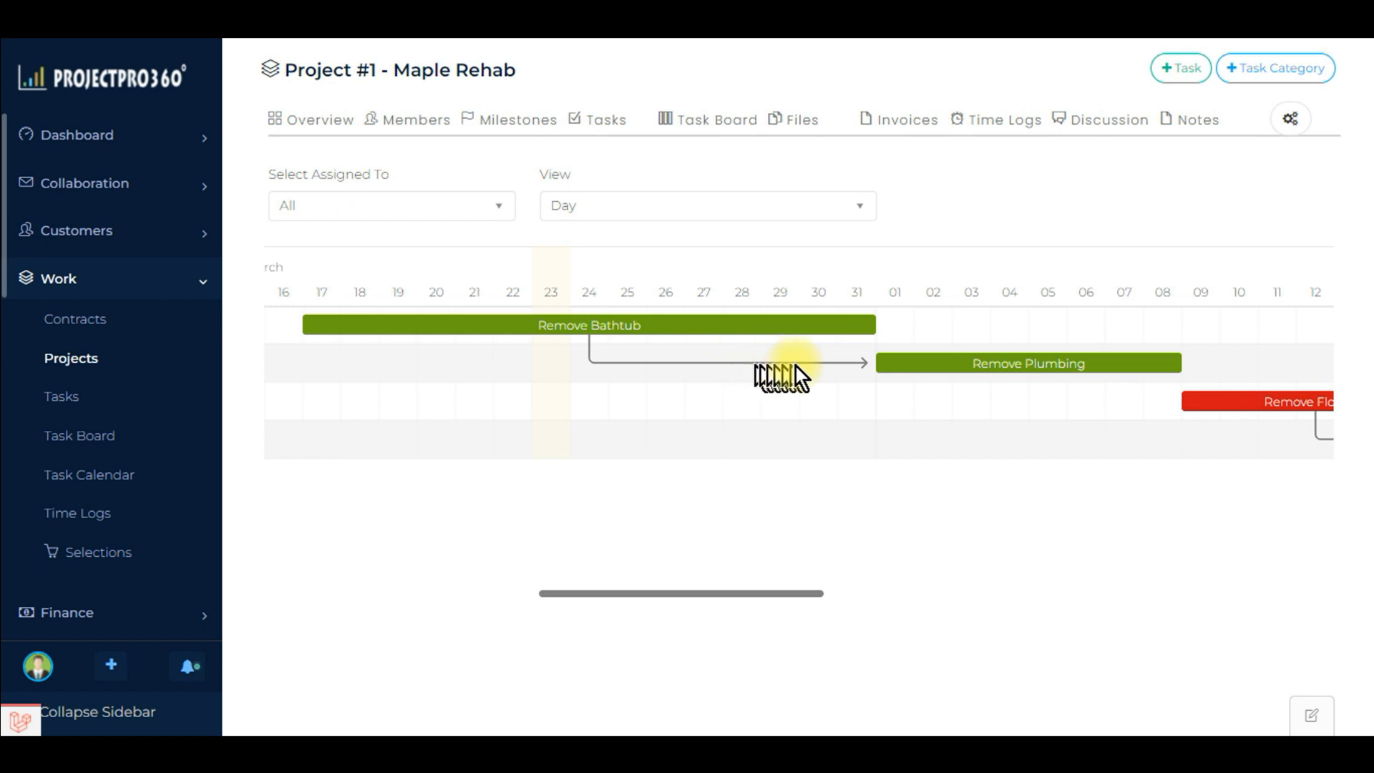
pyautogui.moveTo(1058, 363)
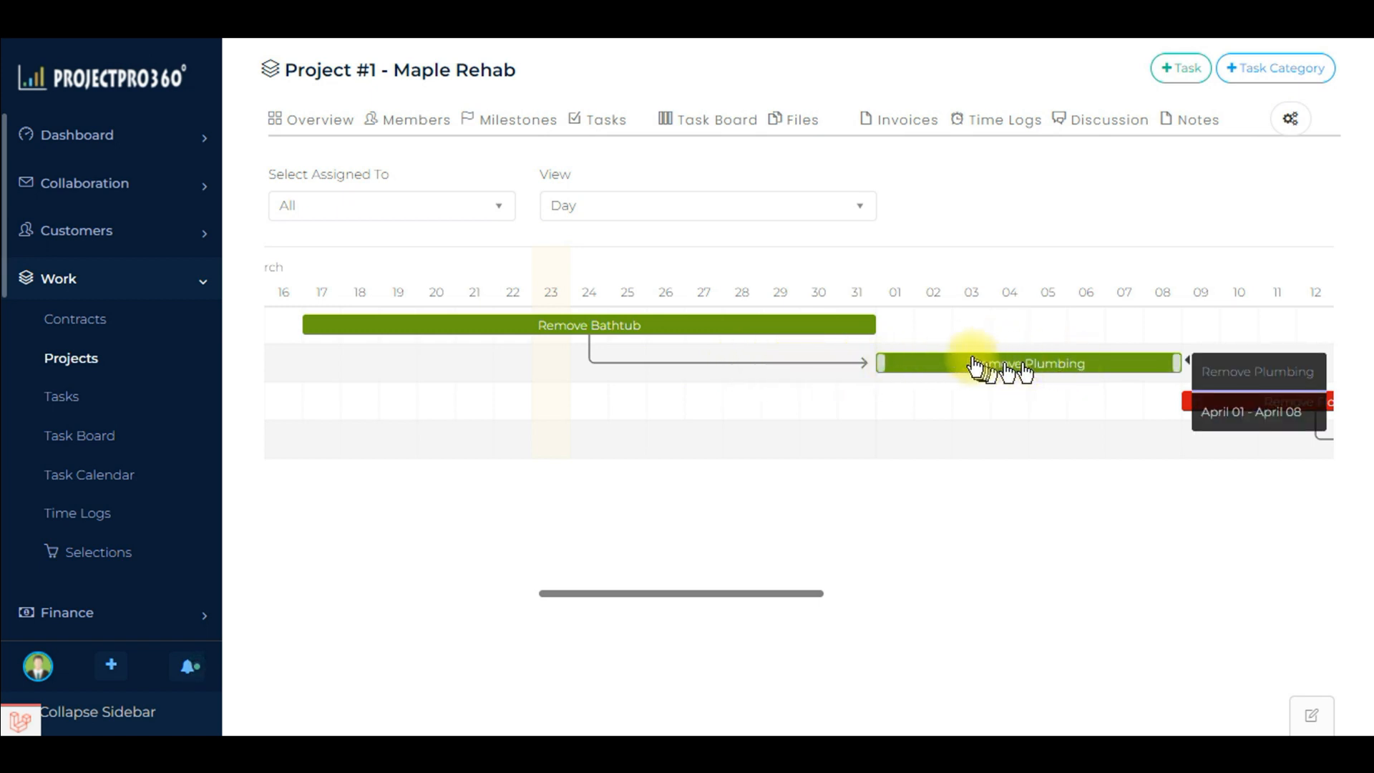
pyautogui.moveTo(869, 325)
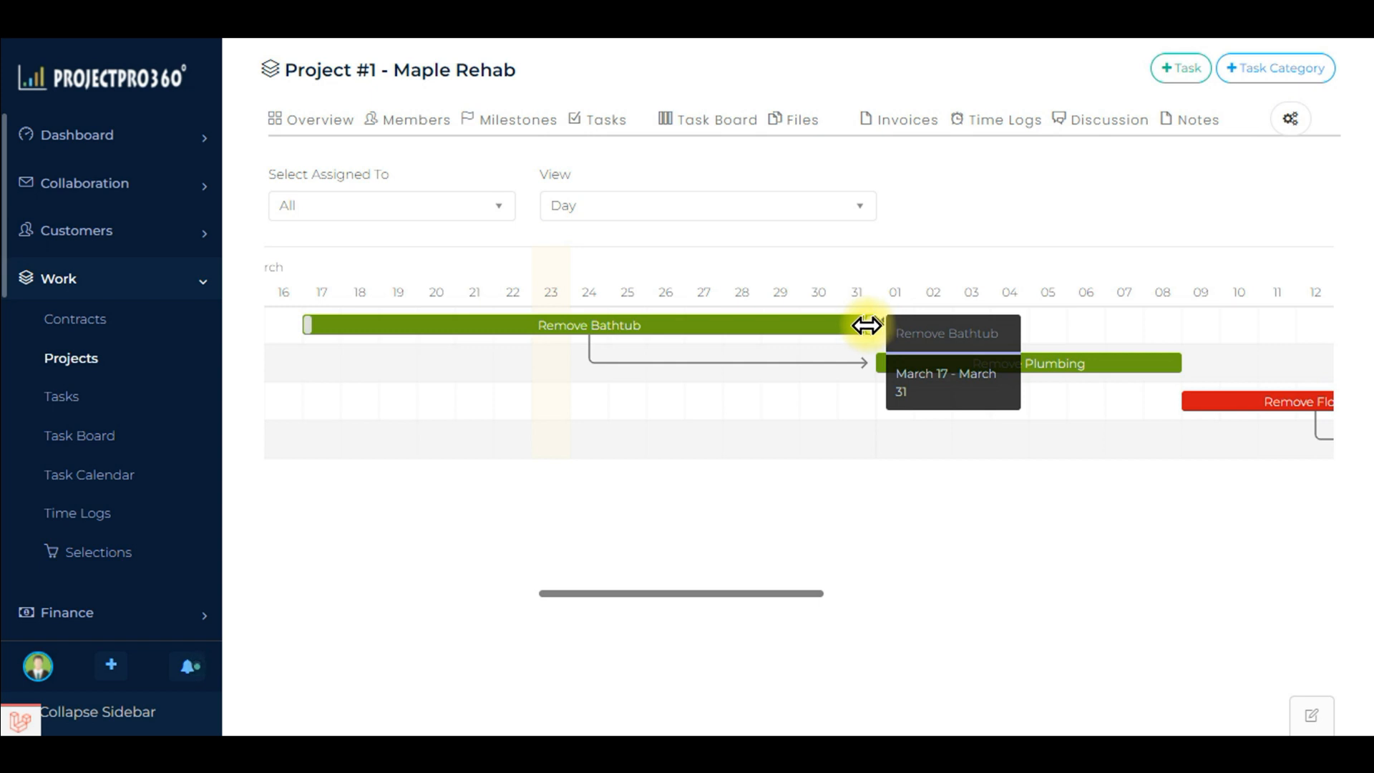
pyautogui.moveTo(876, 362)
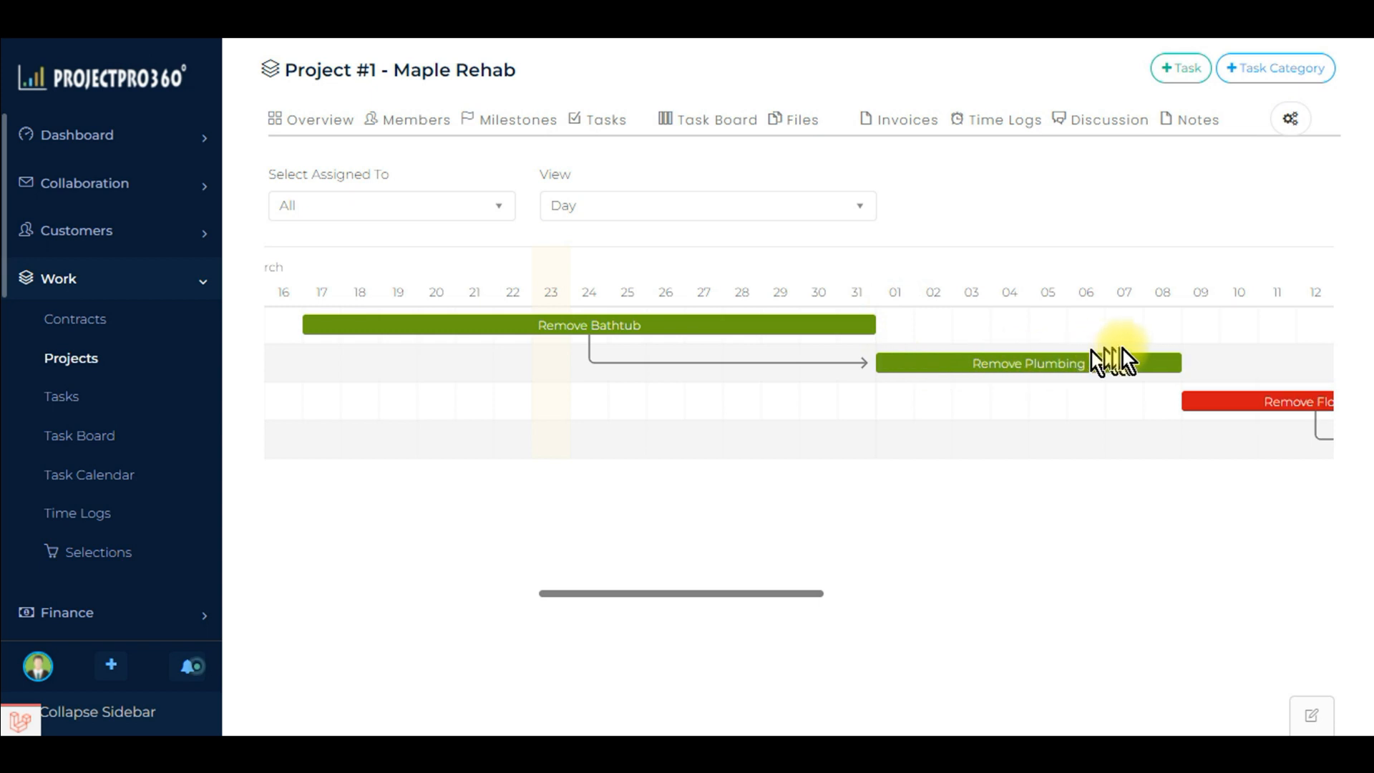
pyautogui.moveTo(1176, 361)
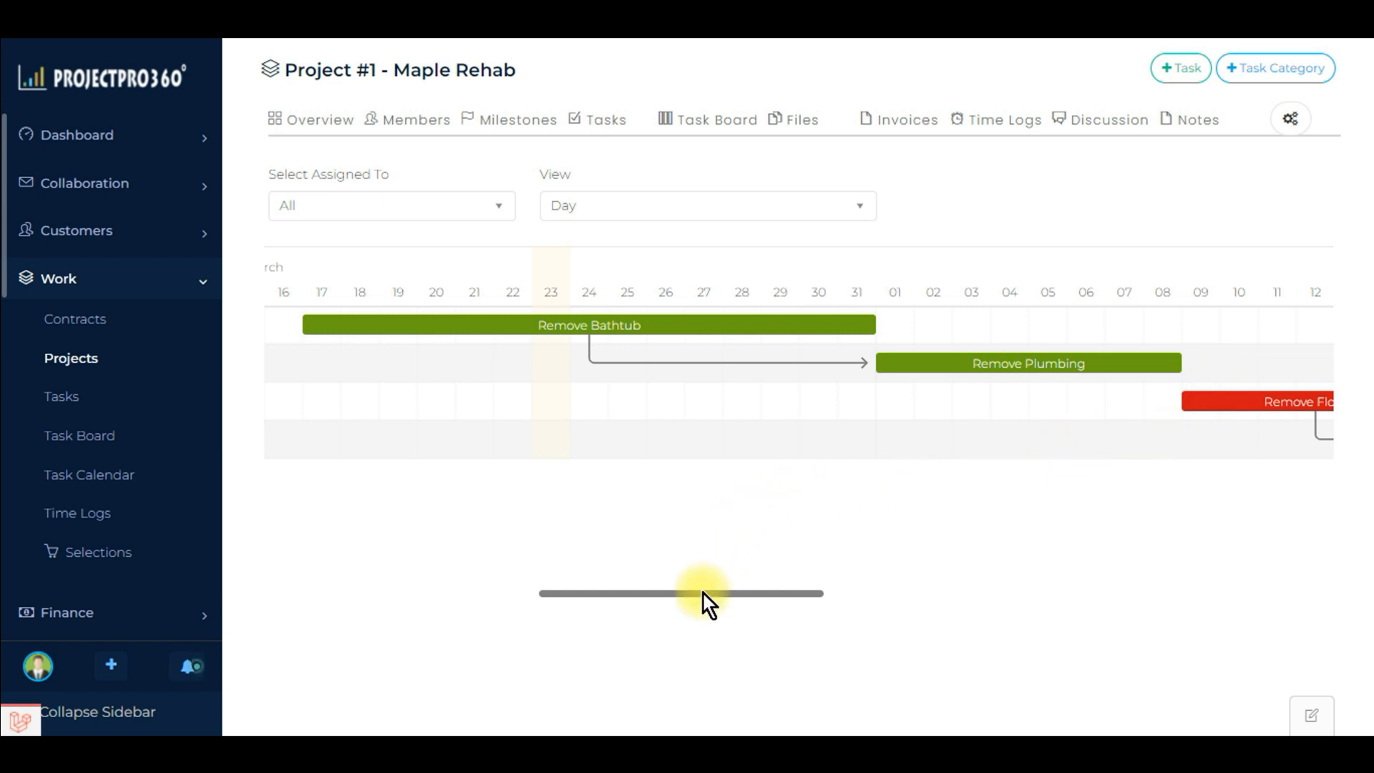
pyautogui.moveTo(703, 593); pyautogui.dragTo(871, 604)
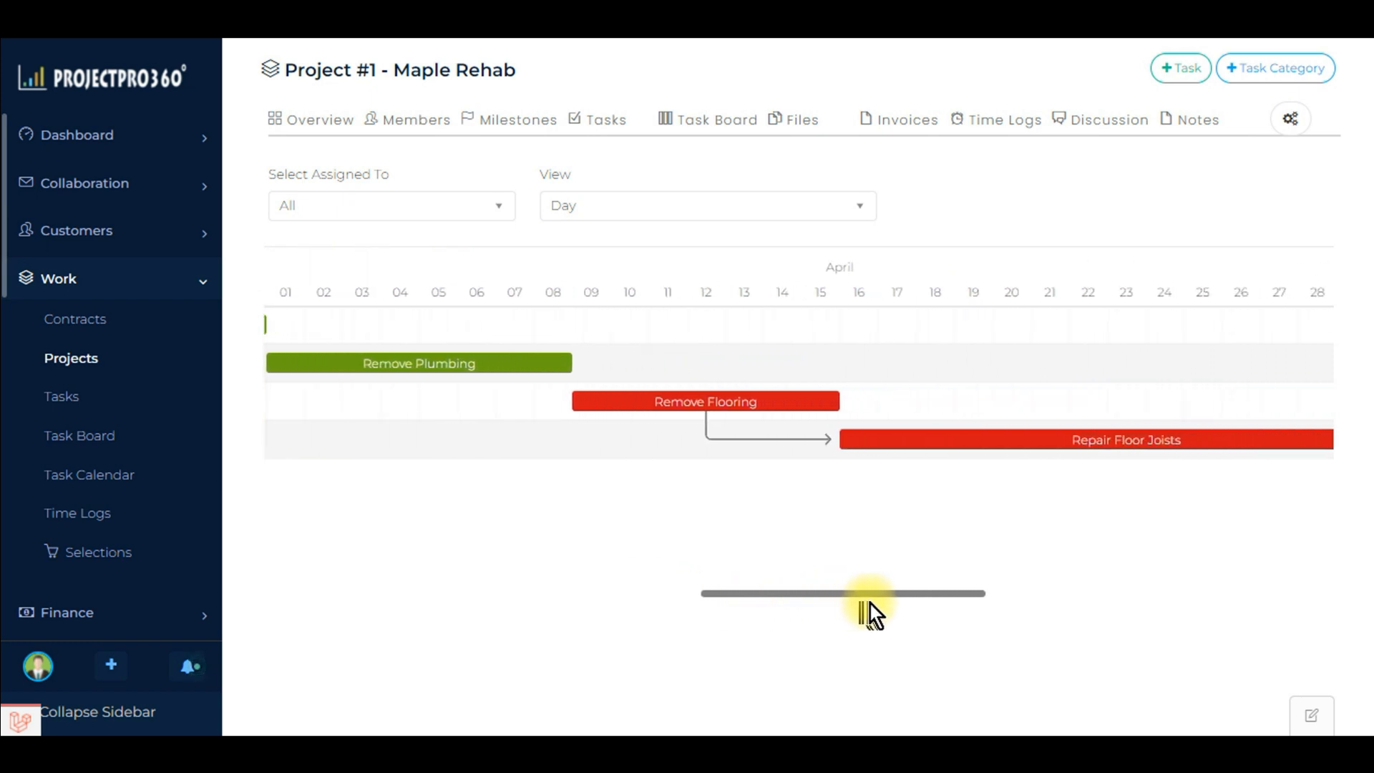
# Step: Reschedule the Repair Floor Joists task on the Gantt chart to run from April 17 to April 22
pyautogui.click(680, 406)
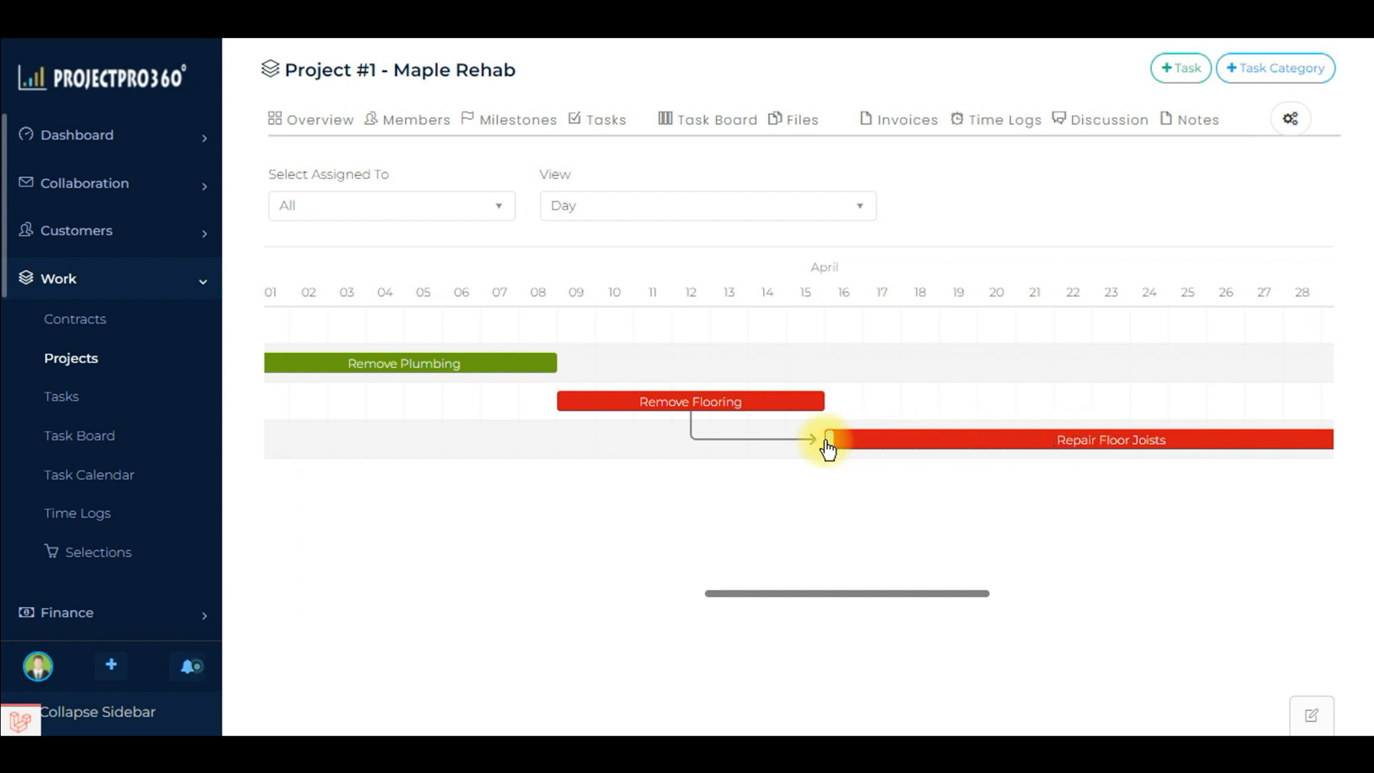
pyautogui.moveTo(825, 437); pyautogui.dragTo(1098, 444)
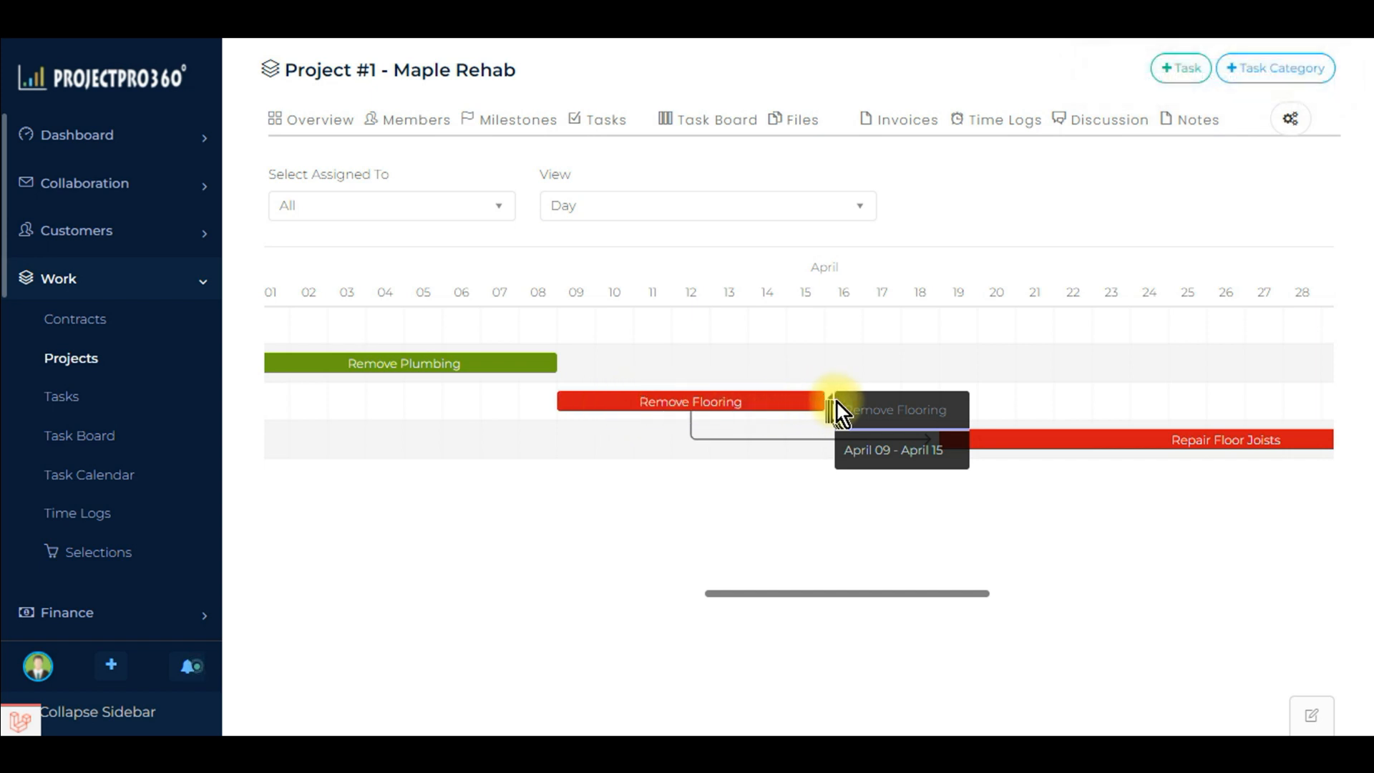
pyautogui.moveTo(964, 595); pyautogui.dragTo(911, 596)
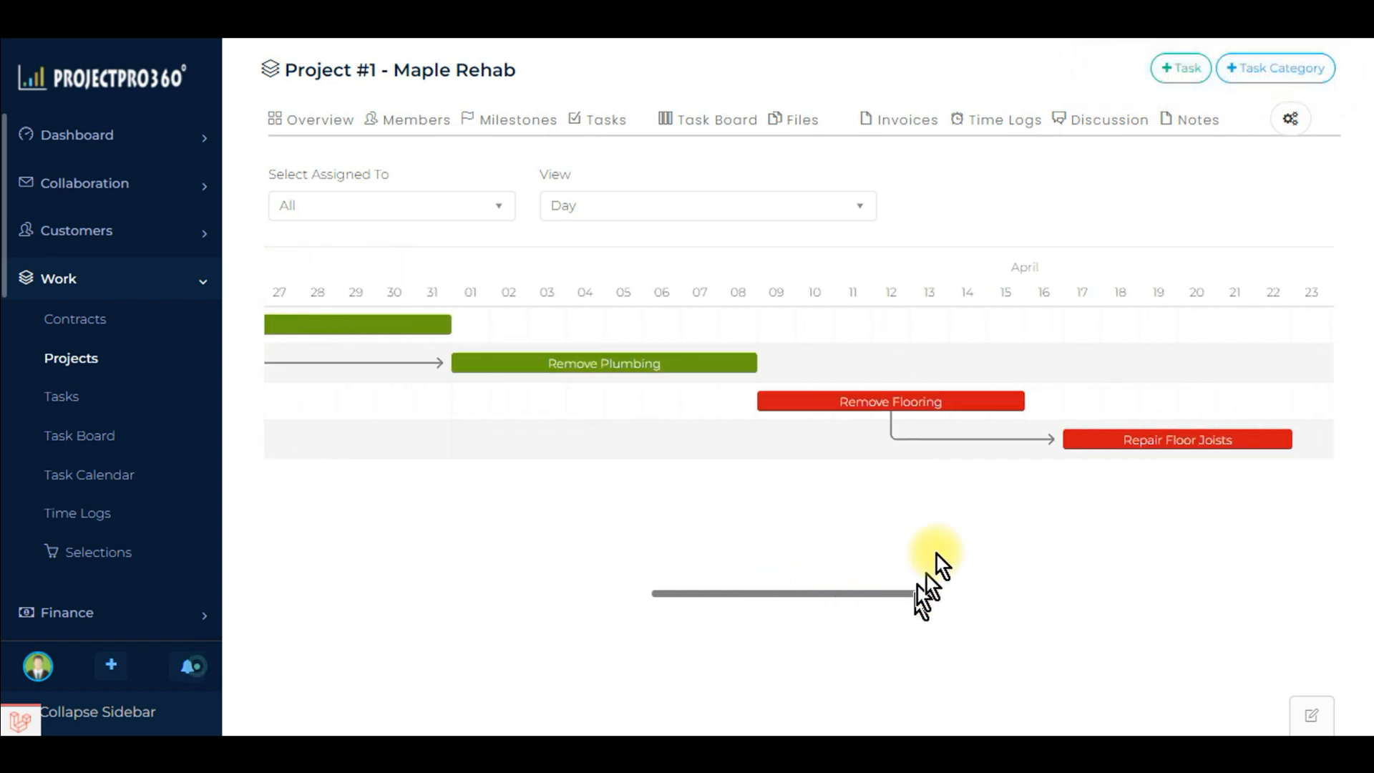
# Step: Extend the Remove Flooring task through April 18 and shift Repair Floor Joists to end on April 24
pyautogui.moveTo(987, 399); pyautogui.dragTo(1157, 385)
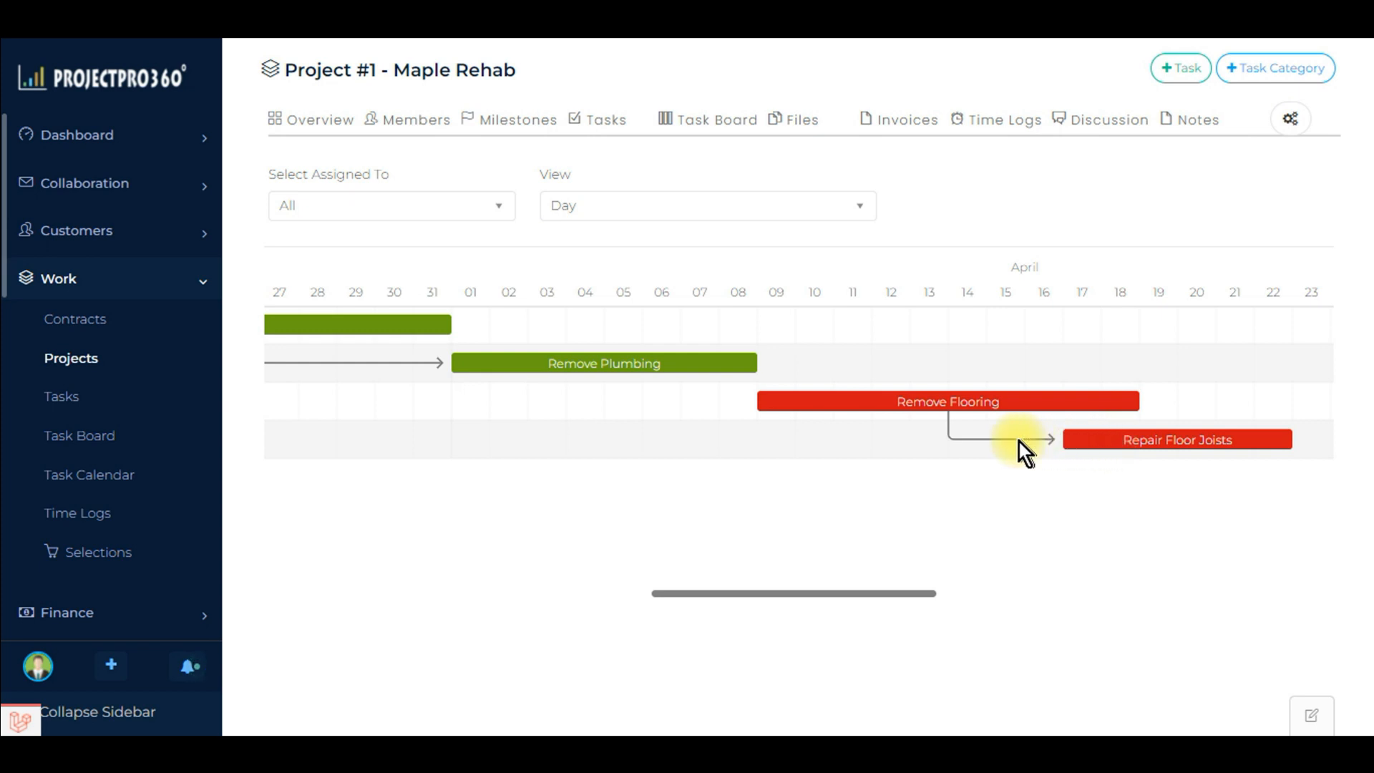
pyautogui.moveTo(1169, 439); pyautogui.dragTo(1227, 424)
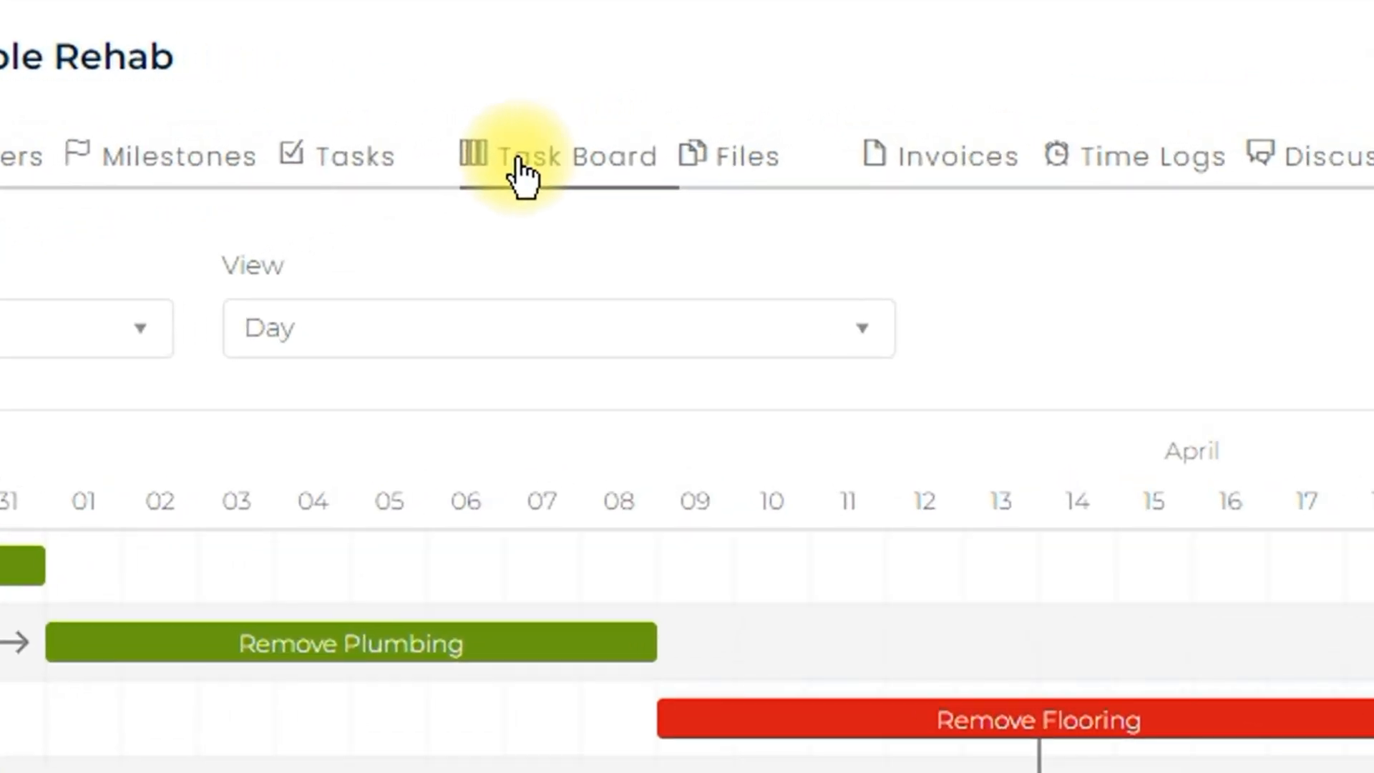
# Step: Display the project's Task Board and move the Remove Flooring task from Incomplete to Completed
pyautogui.click(523, 176)
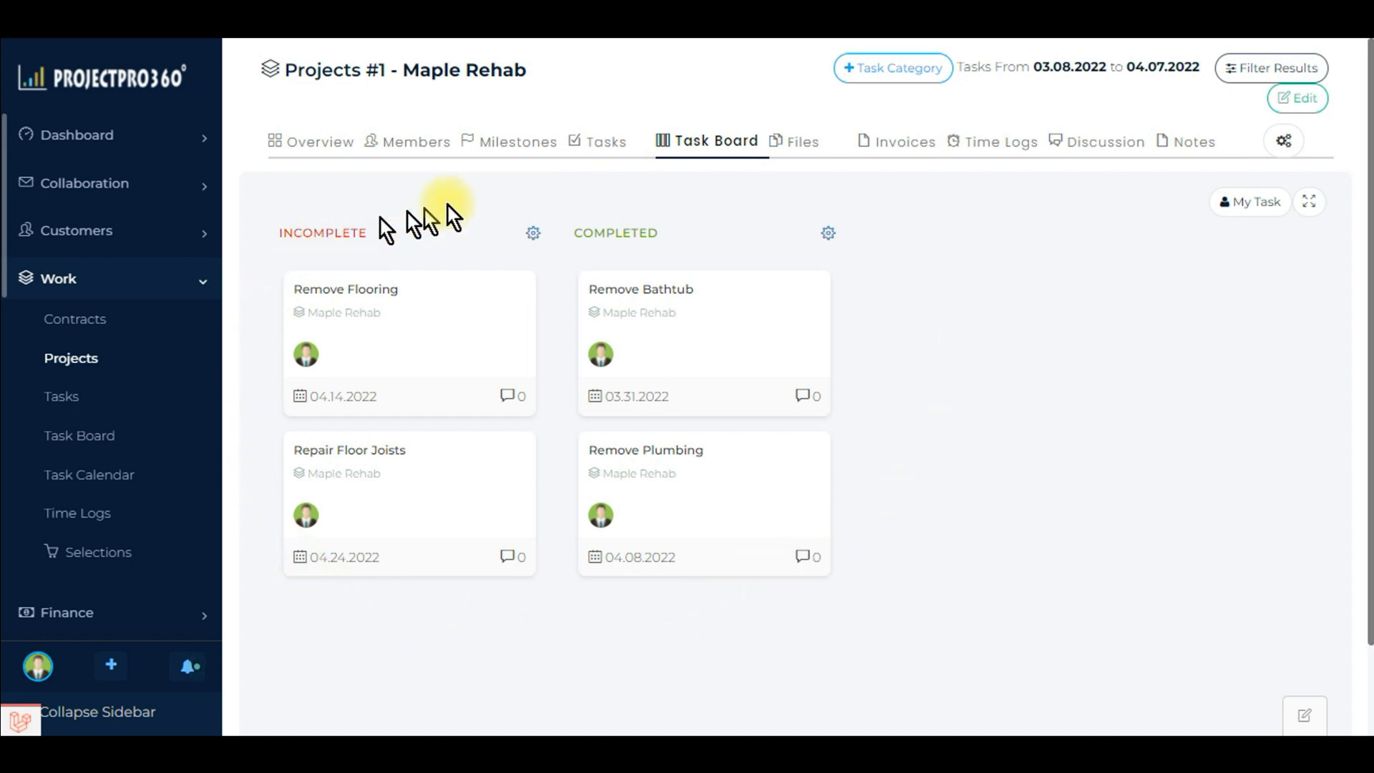
pyautogui.moveTo(341, 288); pyautogui.dragTo(640, 456)
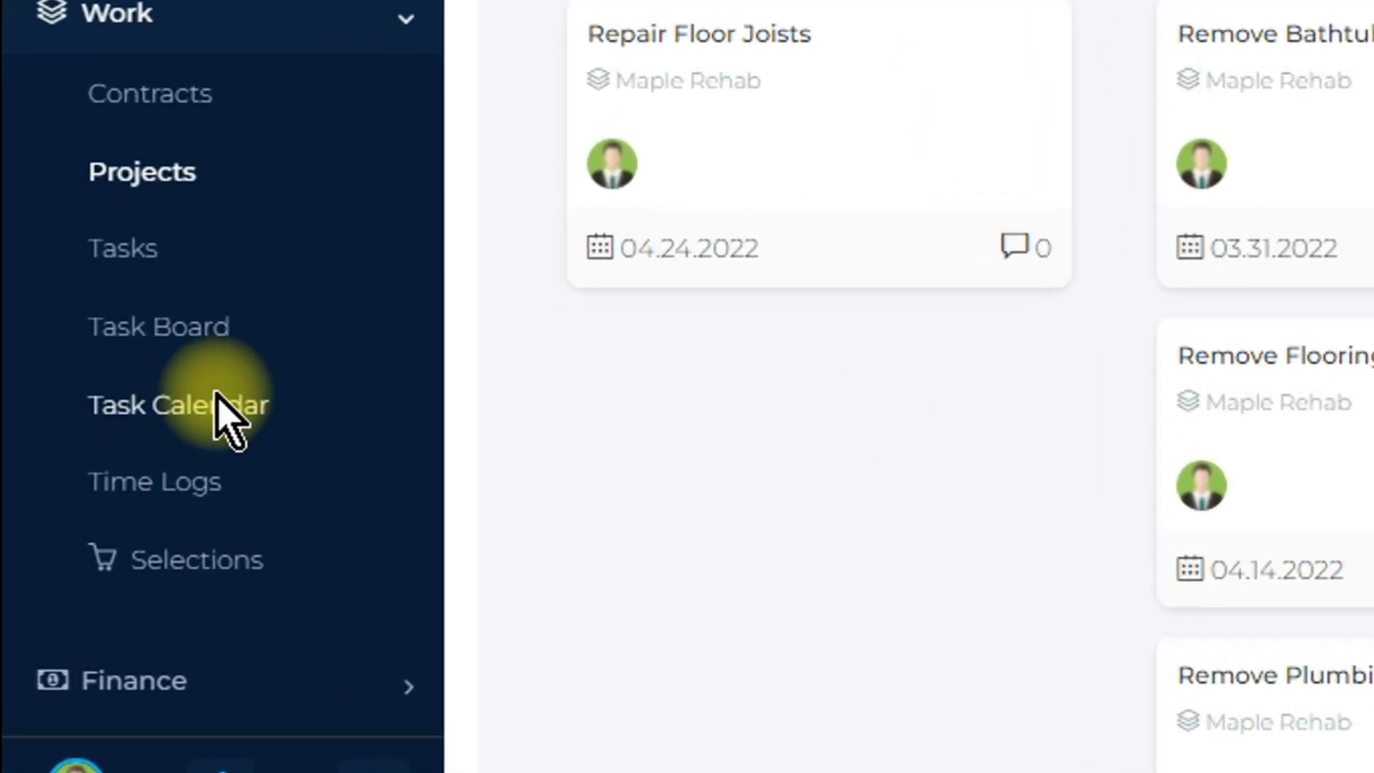
# Step: Display the Task Calendar for March 2022 and view the details of the Remove Bathtub task
pyautogui.click(222, 415)
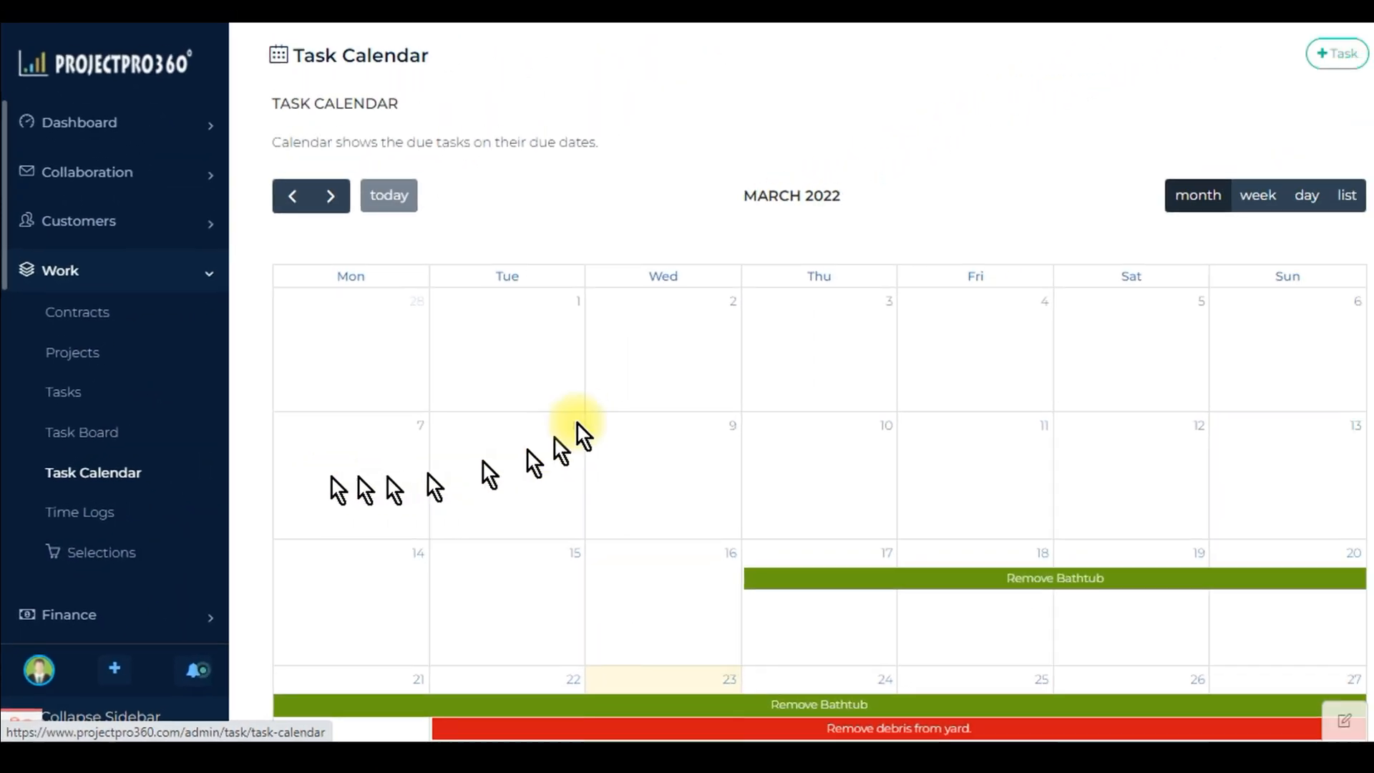
pyautogui.scroll(-5, 739, 310)
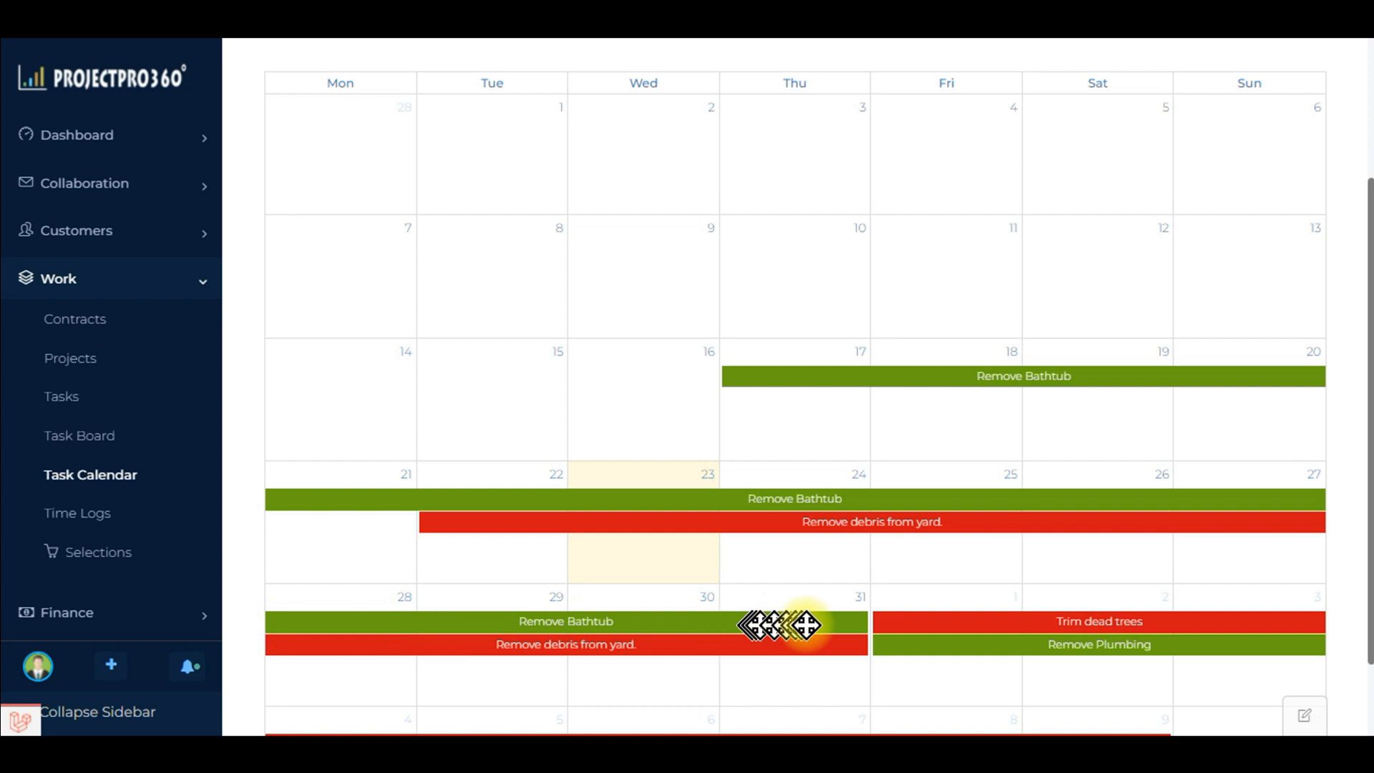
pyautogui.click(983, 375)
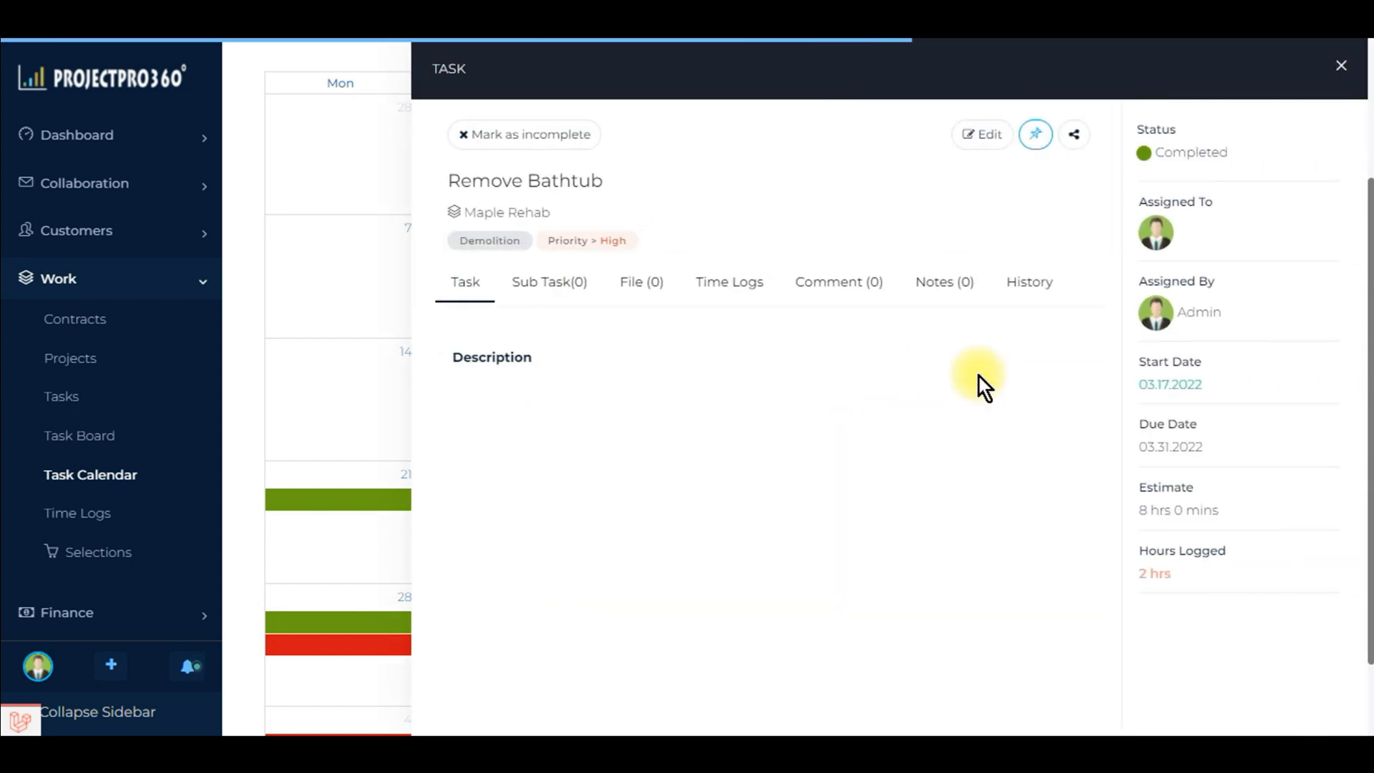